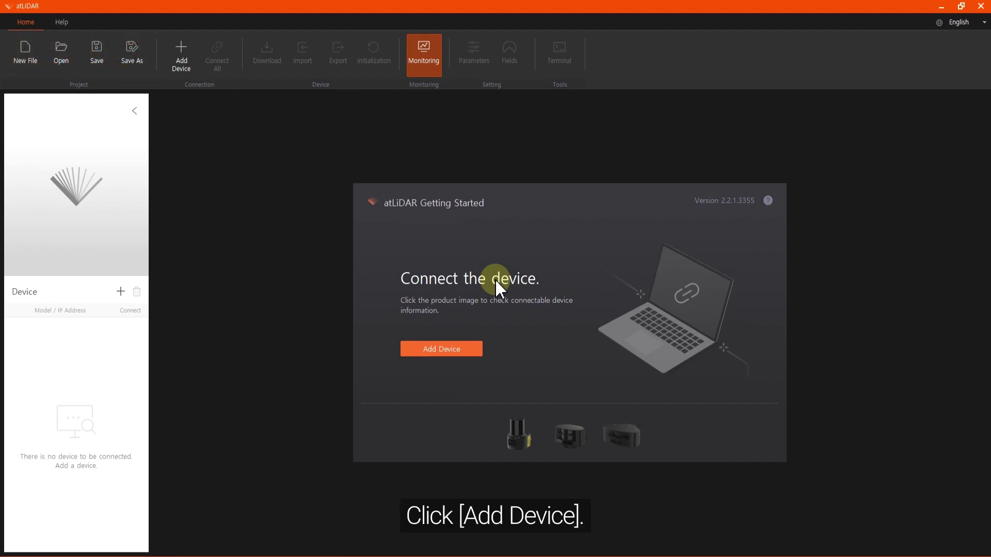
- Add the LSE2-A5R2-ET lidar to the device list
click(449, 348)
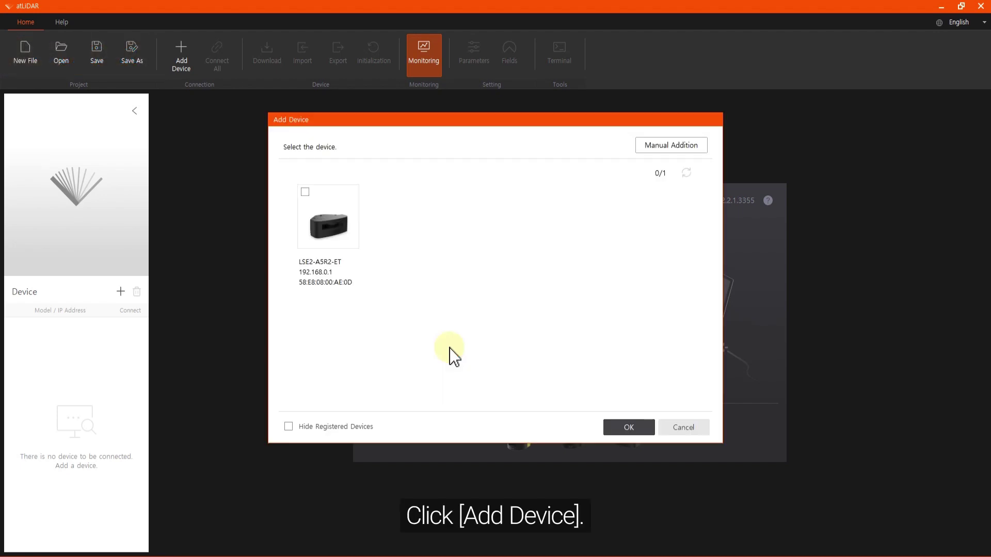
click(305, 193)
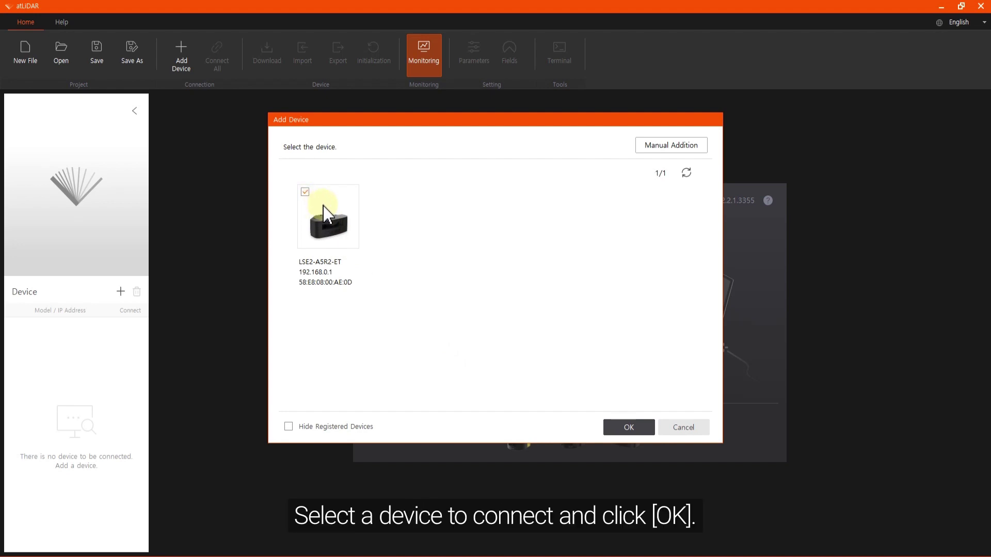
click(629, 428)
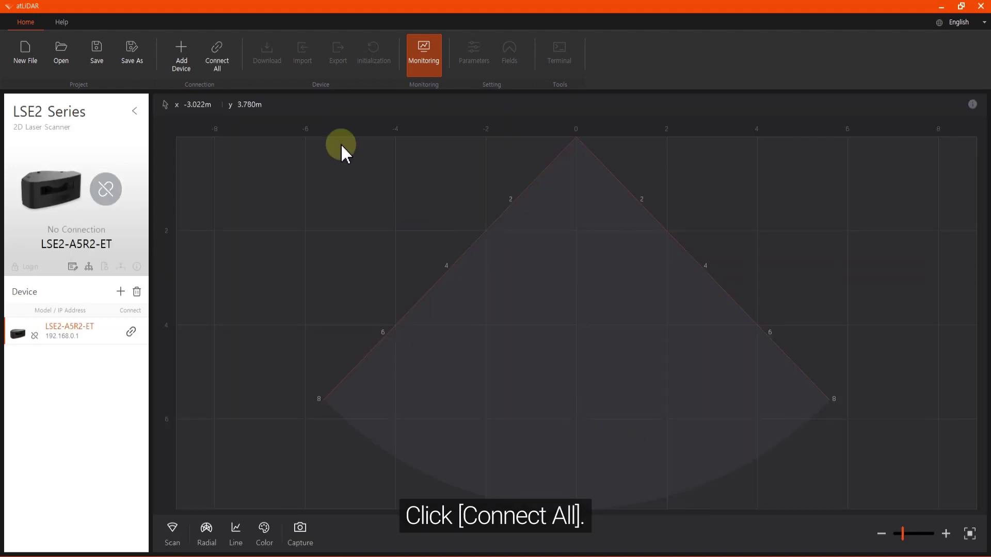
- Connect to the lidar and log in as administrator with the device password
click(219, 67)
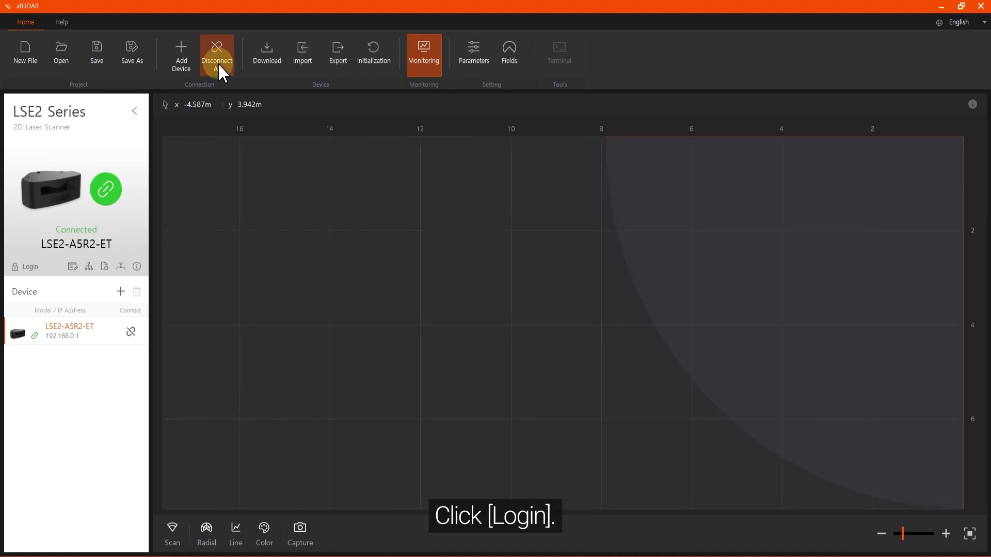
click(29, 267)
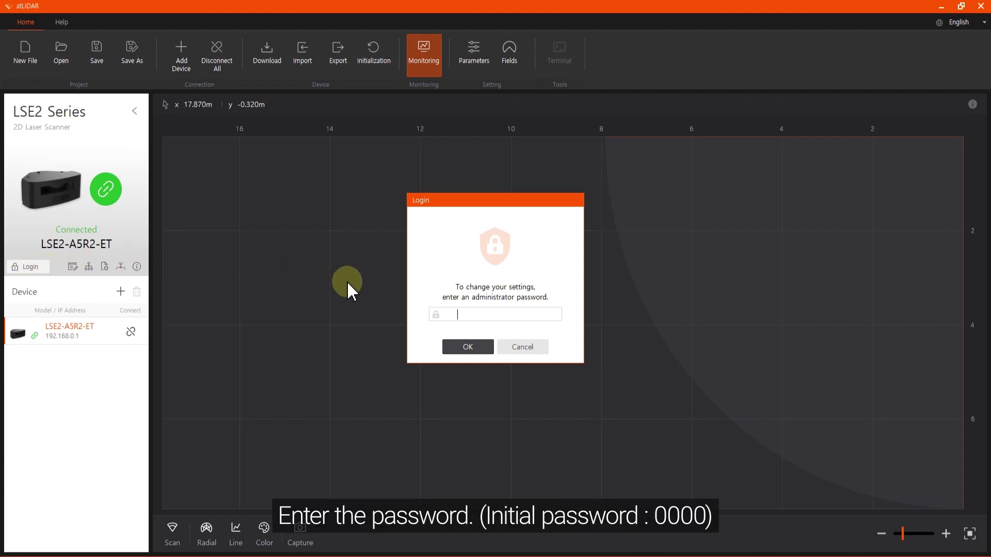
text(0000)
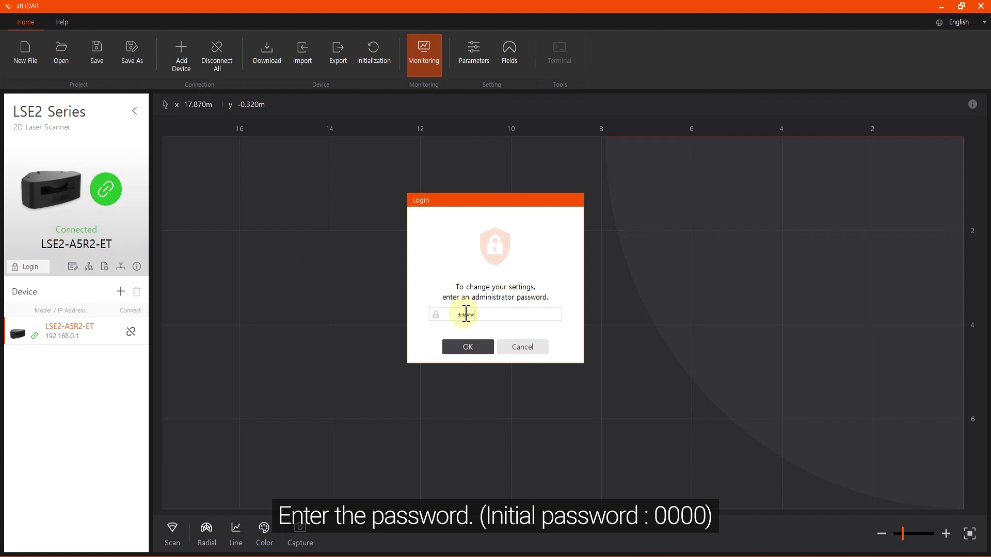
click(467, 347)
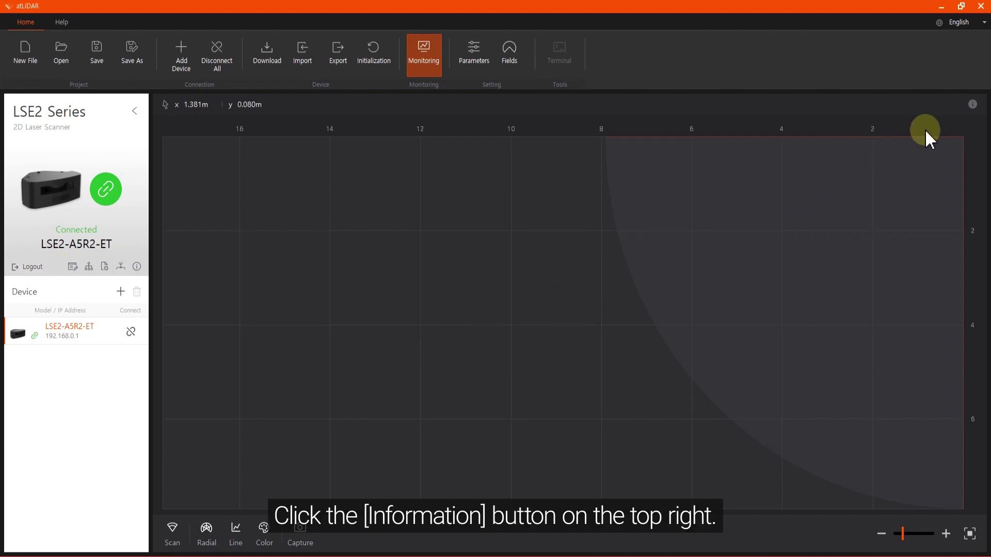
- Show the wiring and detection Information panel and start a live Scan
click(963, 109)
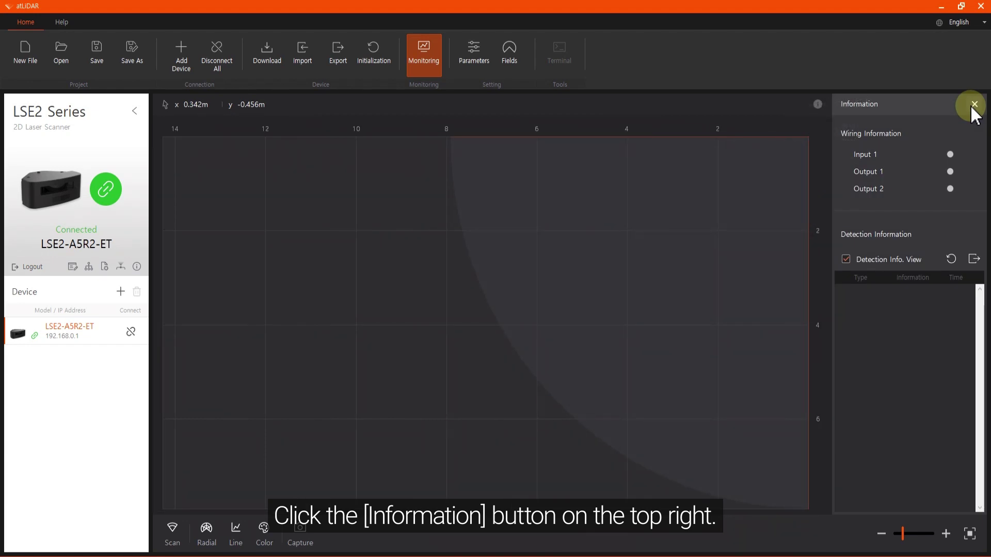
click(172, 534)
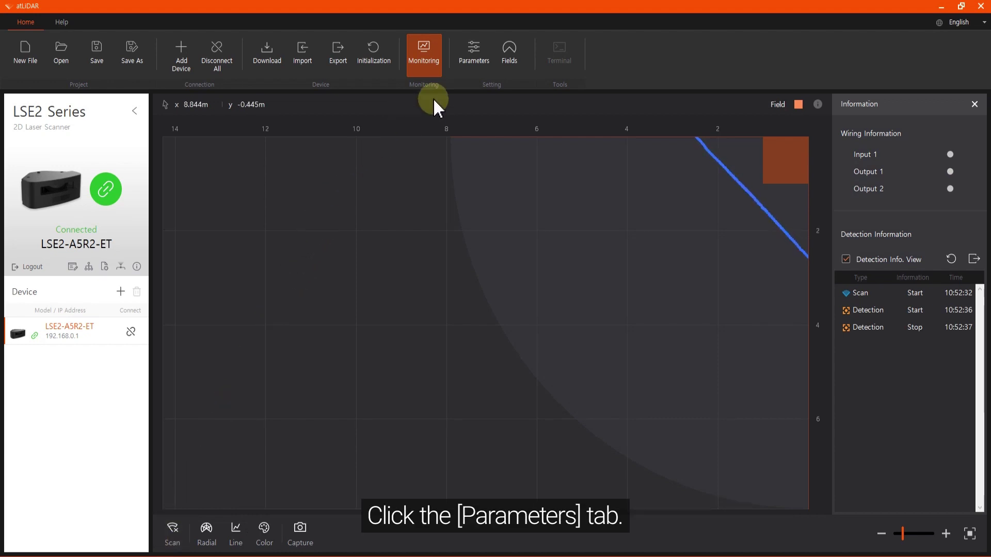
- Under Device Setting in Parameters, switch Anti Masking Activation and Field Output Activation off
click(474, 58)
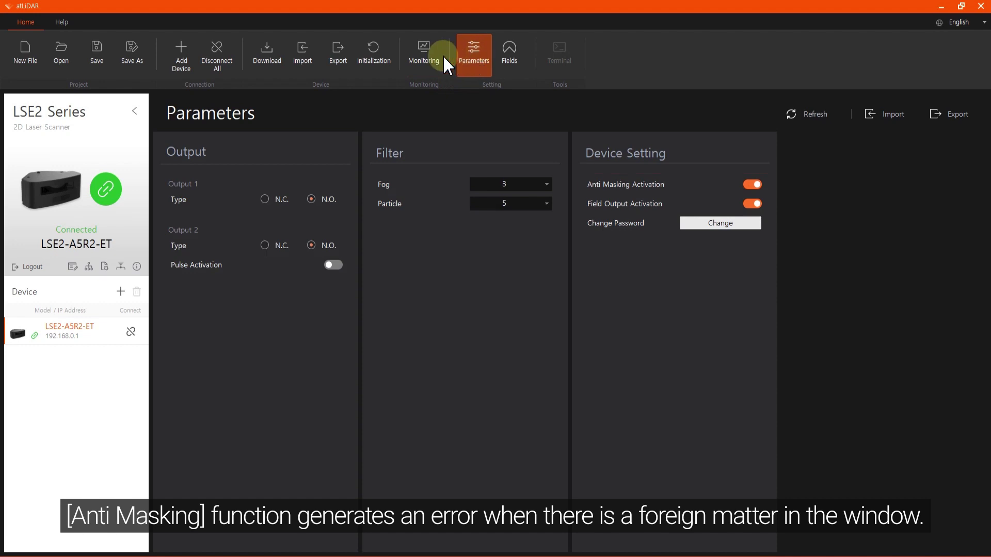
click(425, 59)
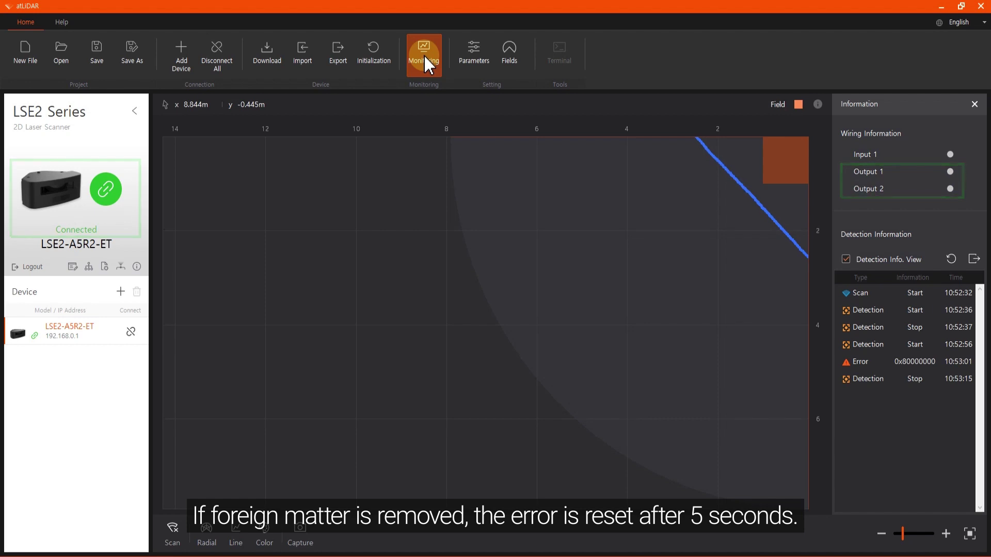
click(474, 61)
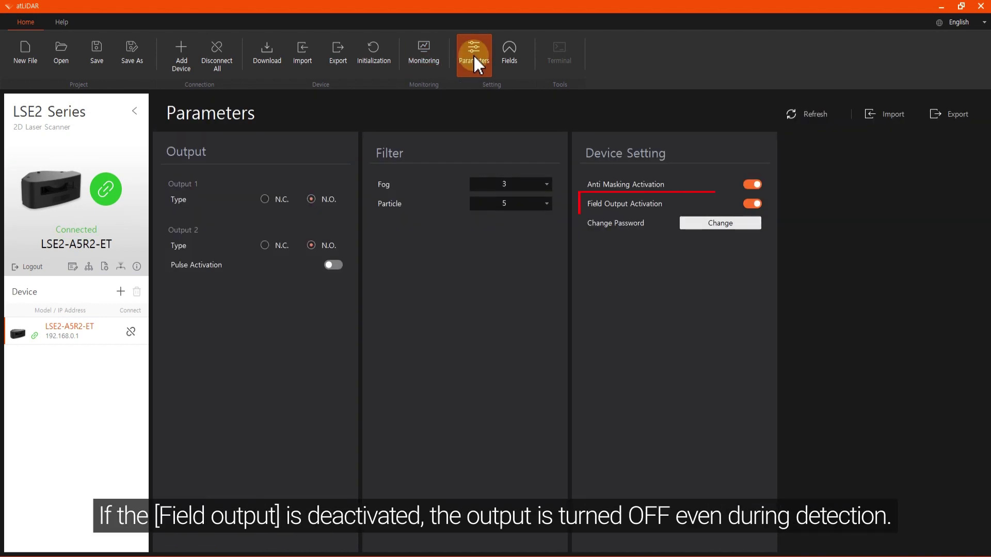
click(752, 184)
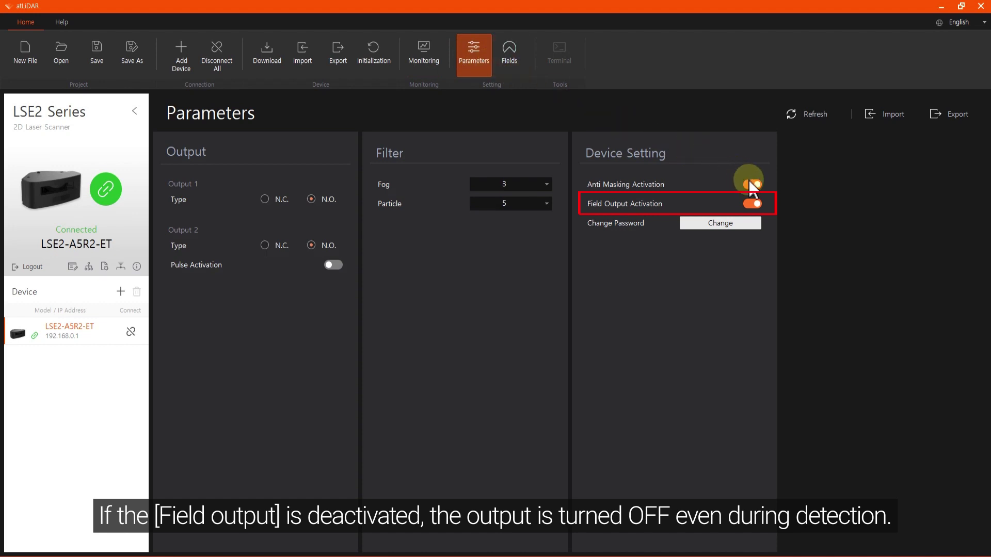
click(755, 204)
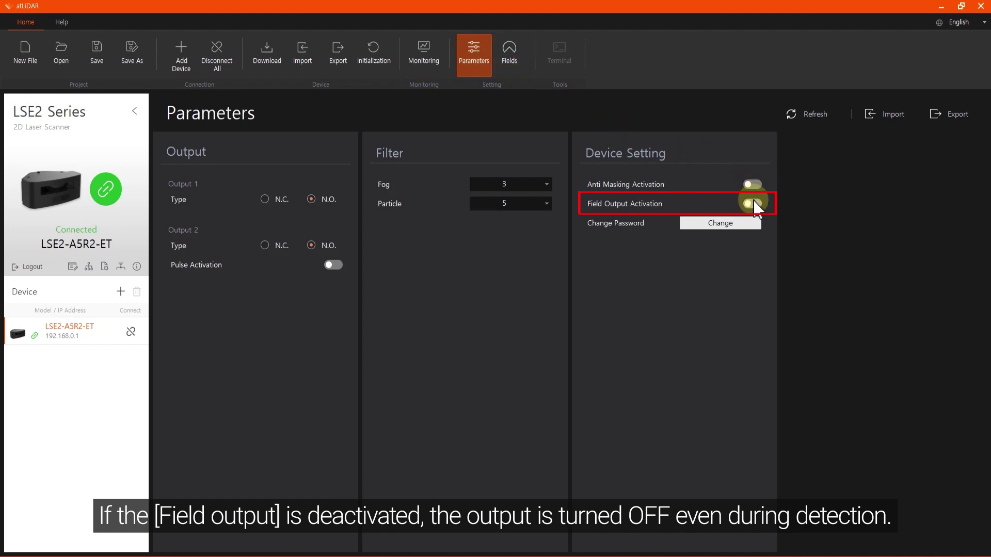
- Download the changed settings to the lidar from Monitoring, acknowledge success, and reopen Parameters
click(432, 54)
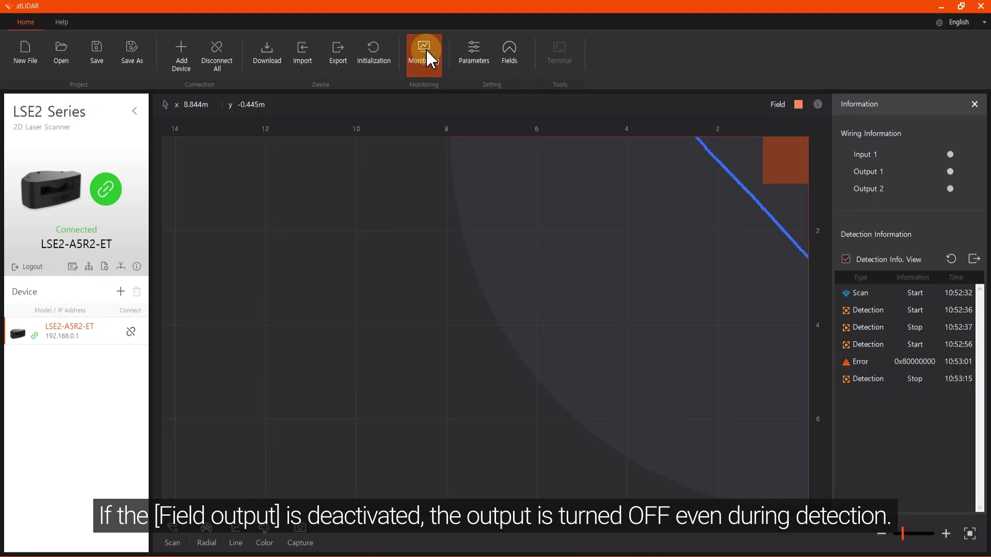
click(269, 51)
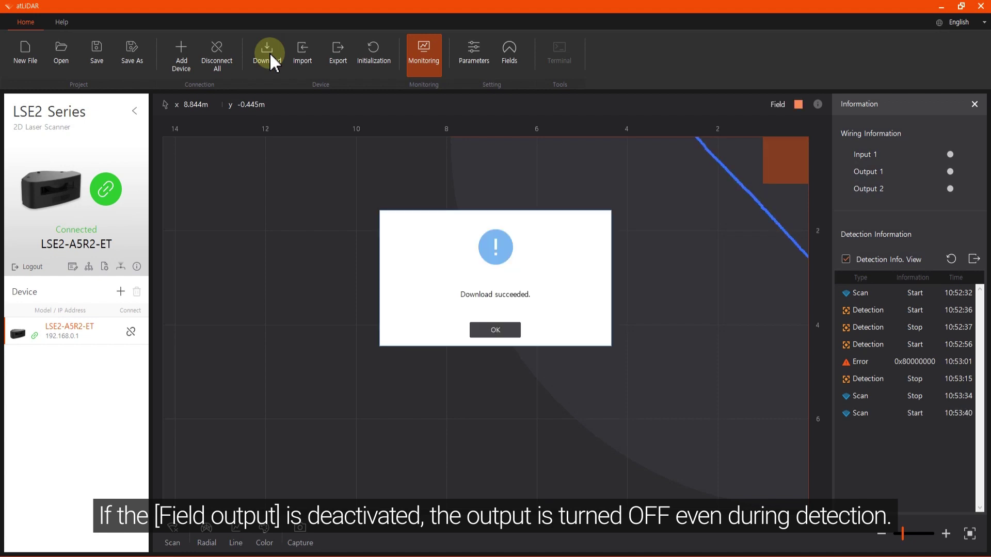
click(494, 331)
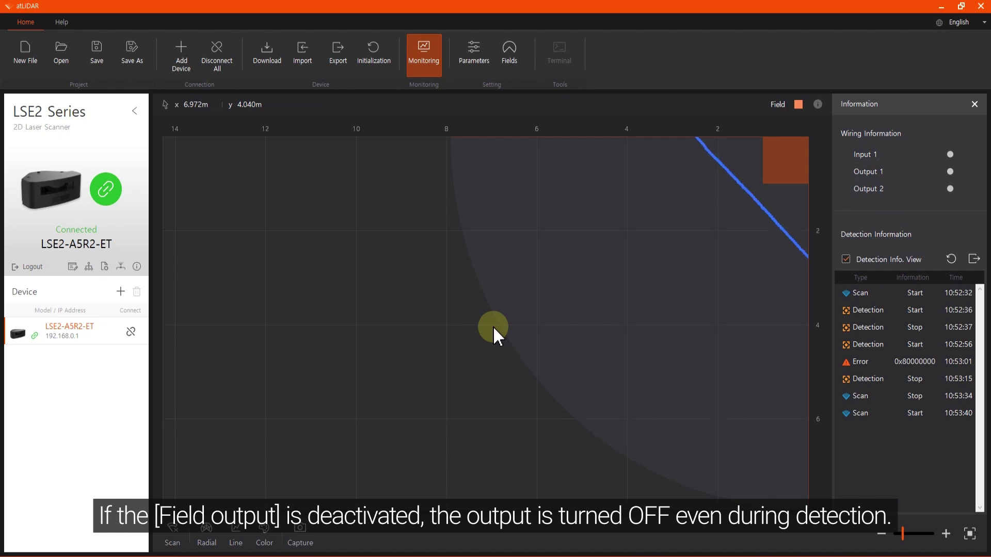
click(478, 62)
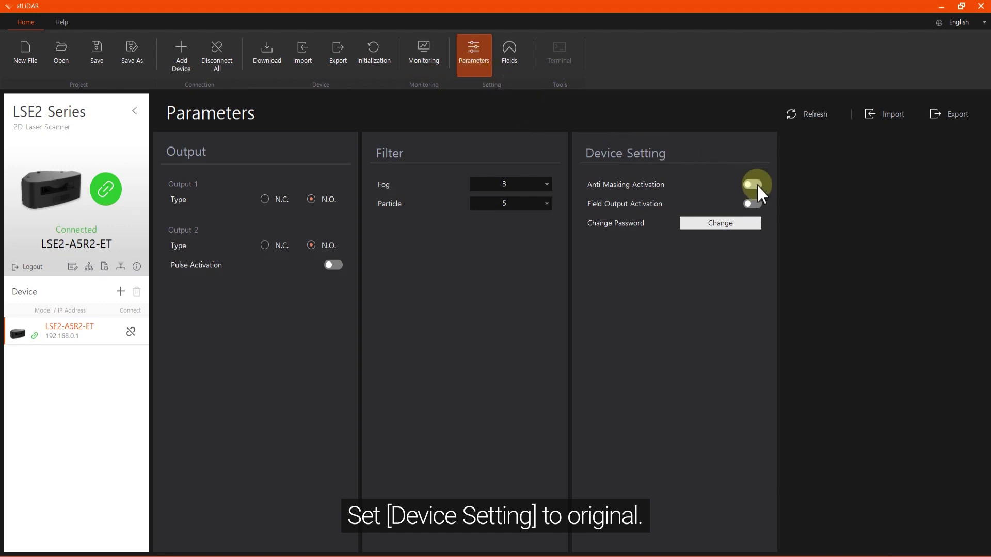
- Switch Field Output Activation back on and download the restored settings to the lidar
click(753, 204)
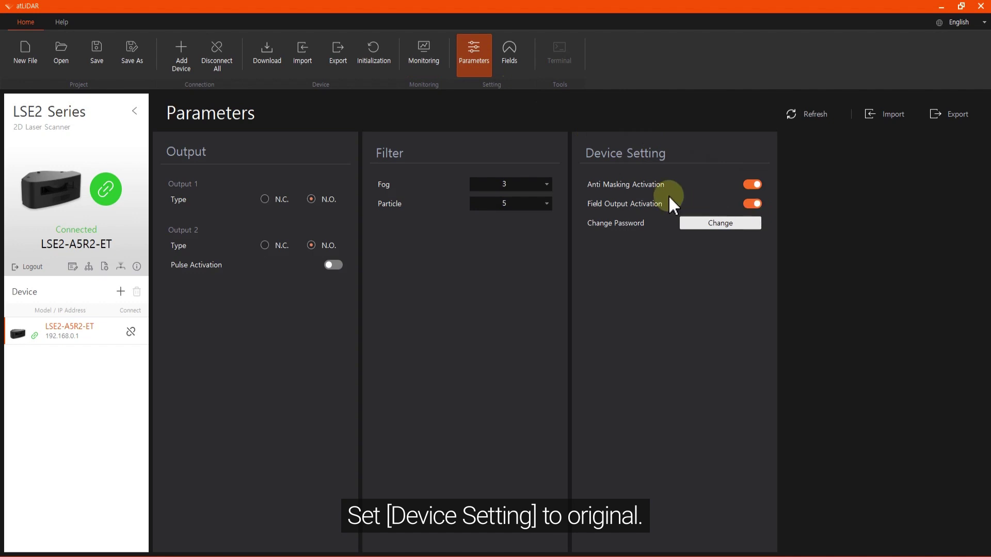
click(274, 58)
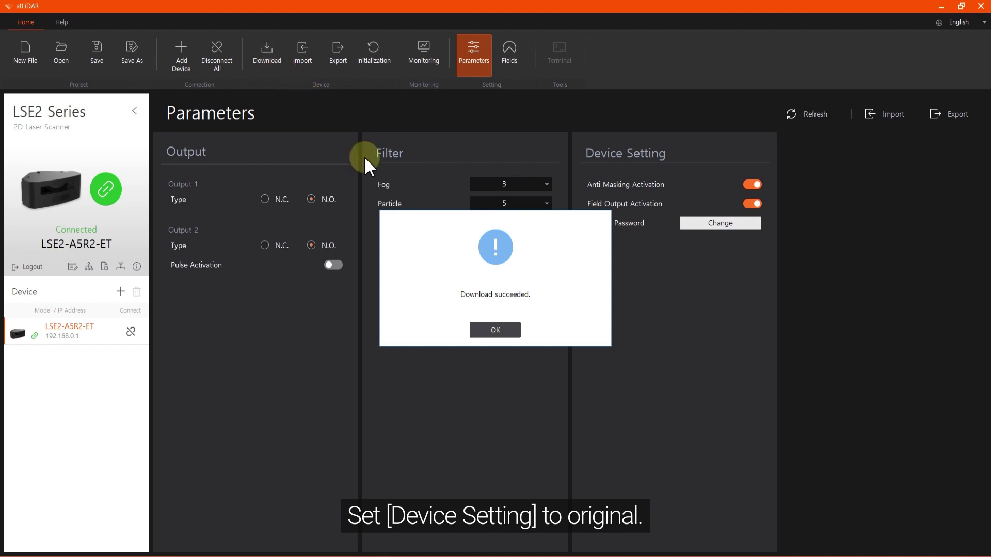
click(494, 330)
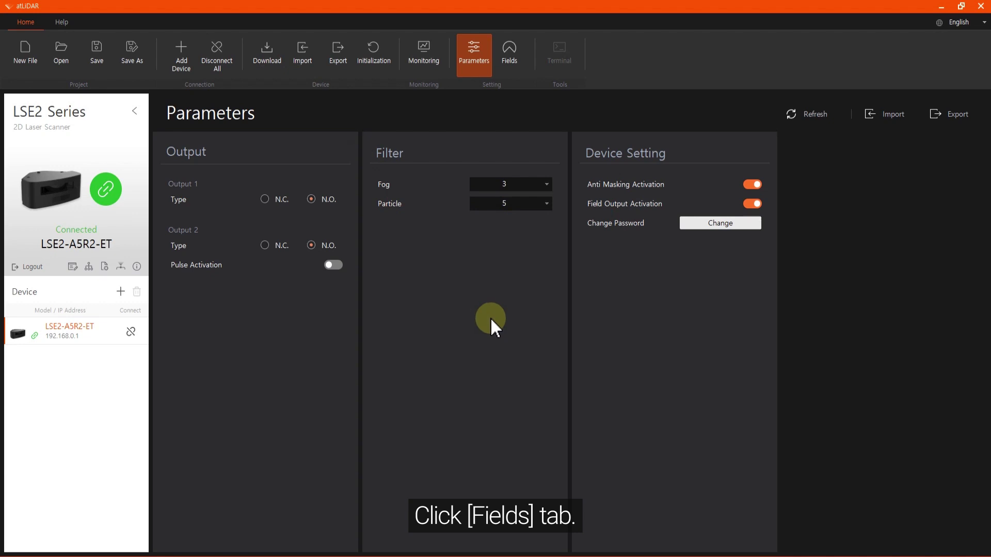
- On Fields, preview Bottom, Top, Left, Center and Right positions, keep Right, and start field teaching
click(510, 61)
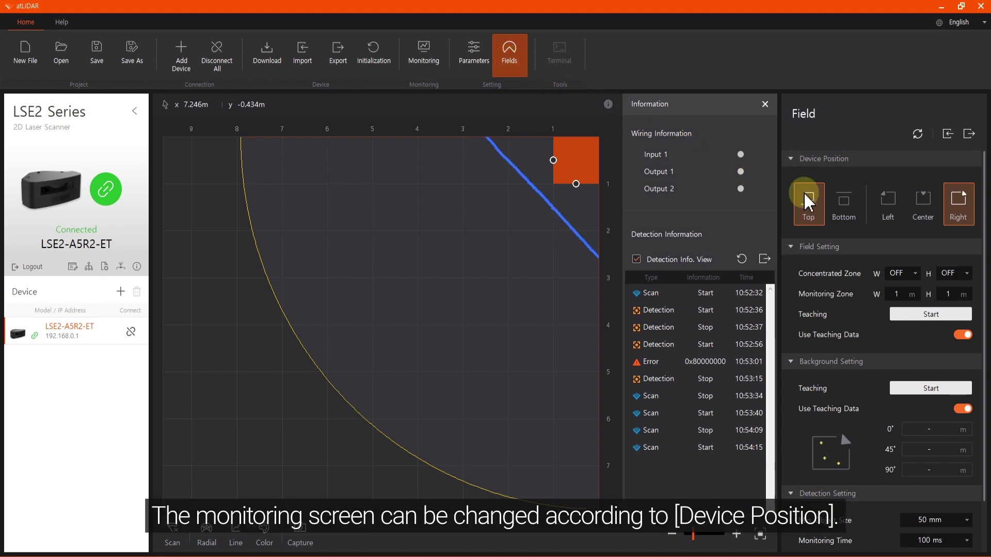
click(844, 202)
click(808, 202)
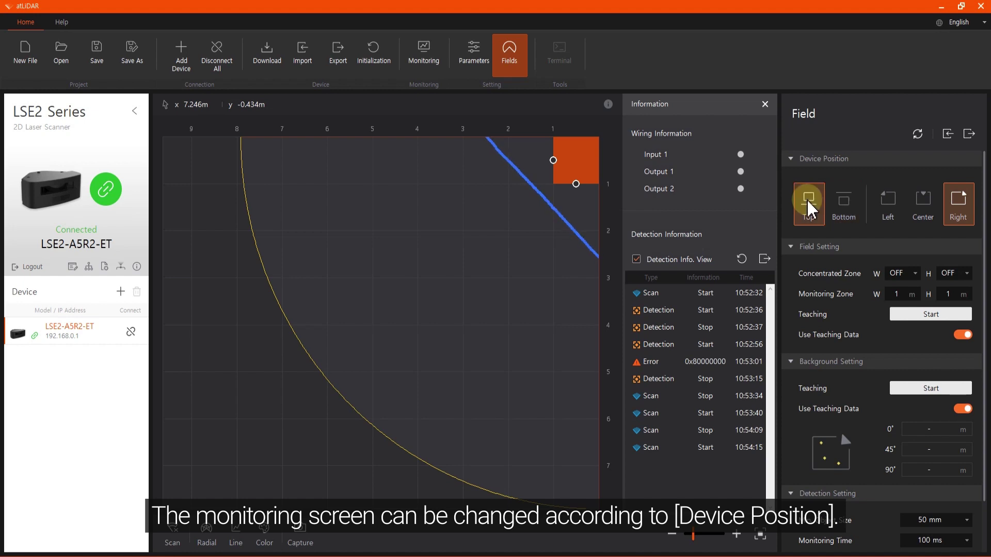
click(888, 205)
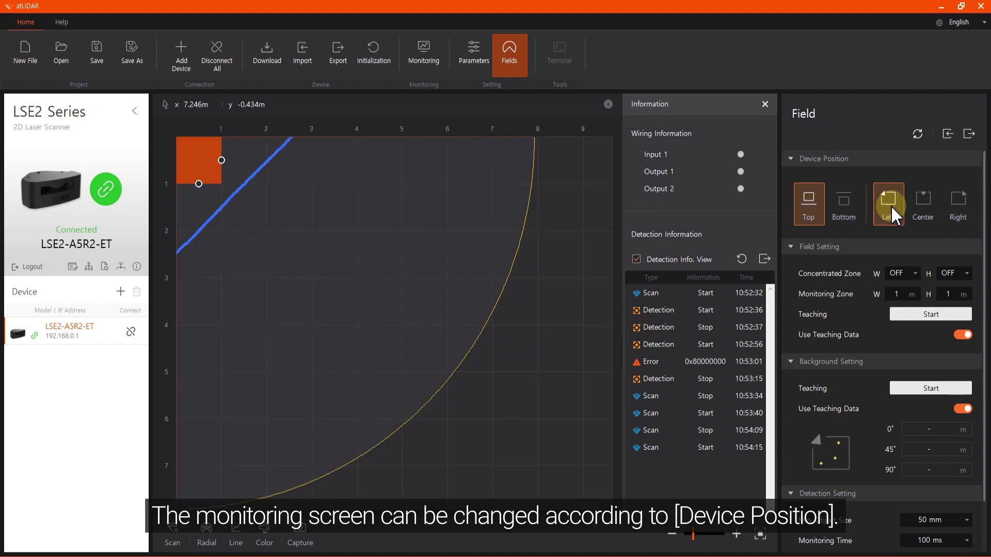
click(922, 211)
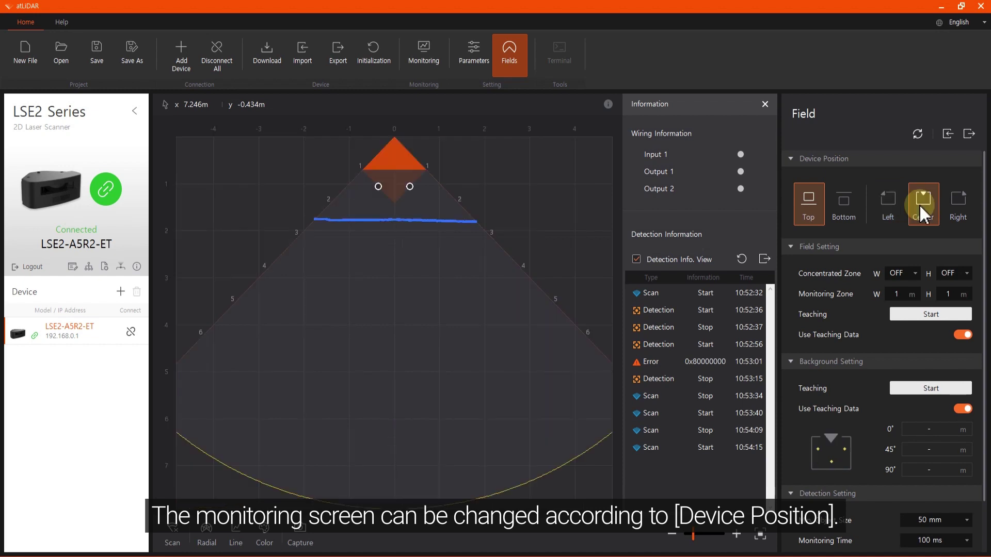
click(960, 207)
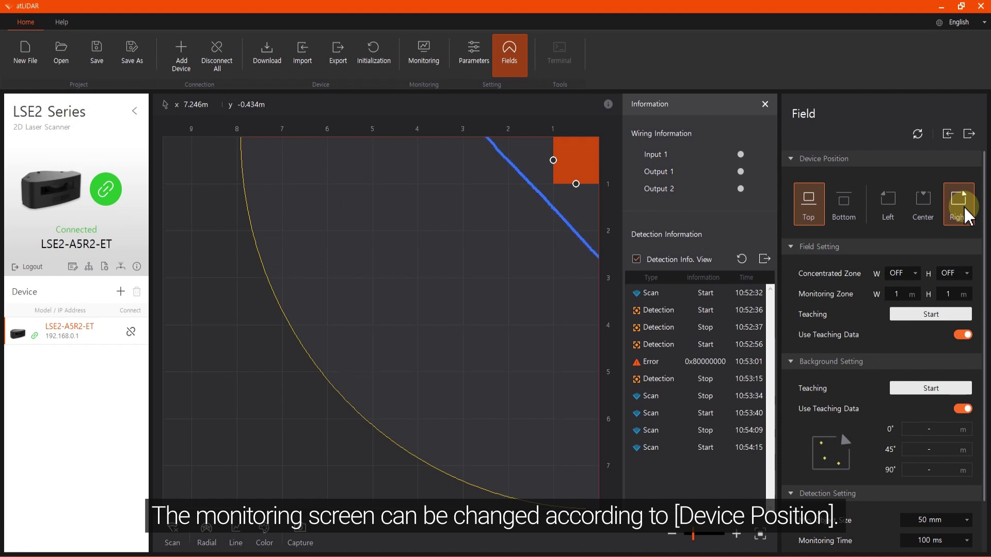
click(931, 321)
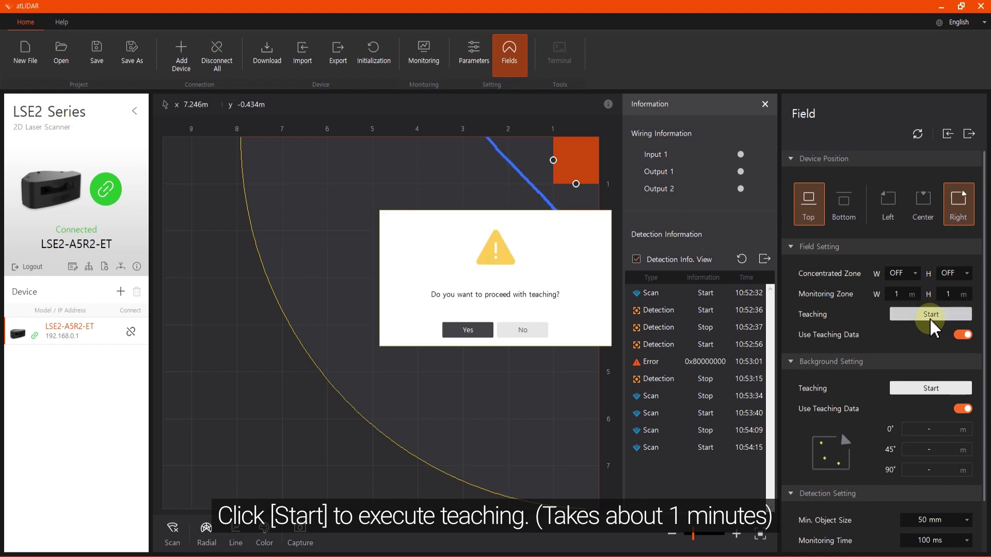
- Confirm field teaching, then start teaching in Background Setting
click(475, 332)
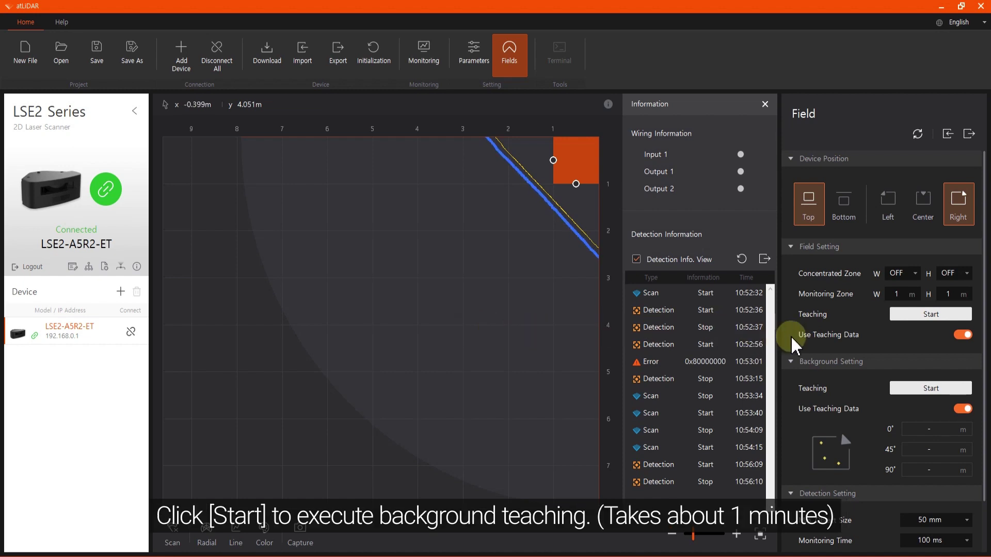
click(929, 388)
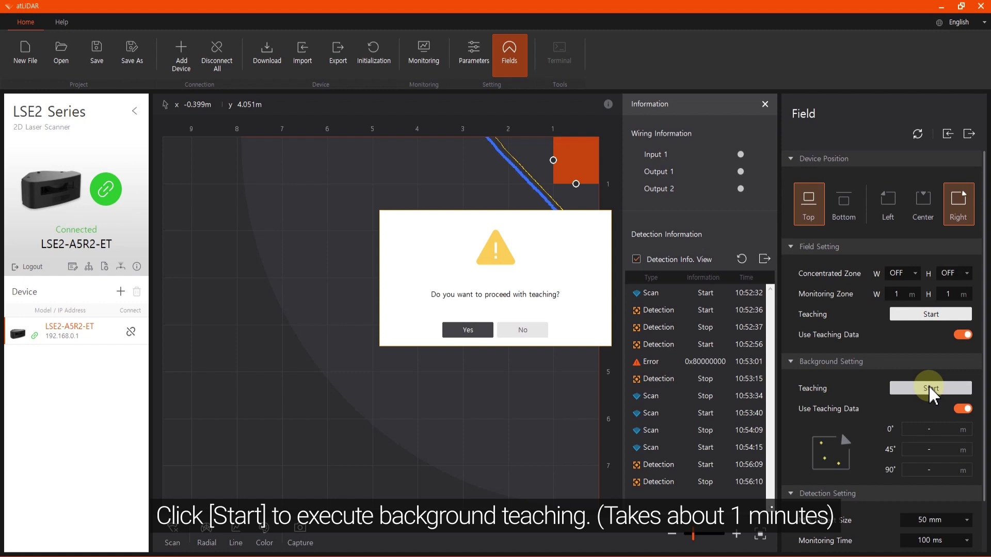
- Confirm 'Yes' to run the background teaching
click(476, 333)
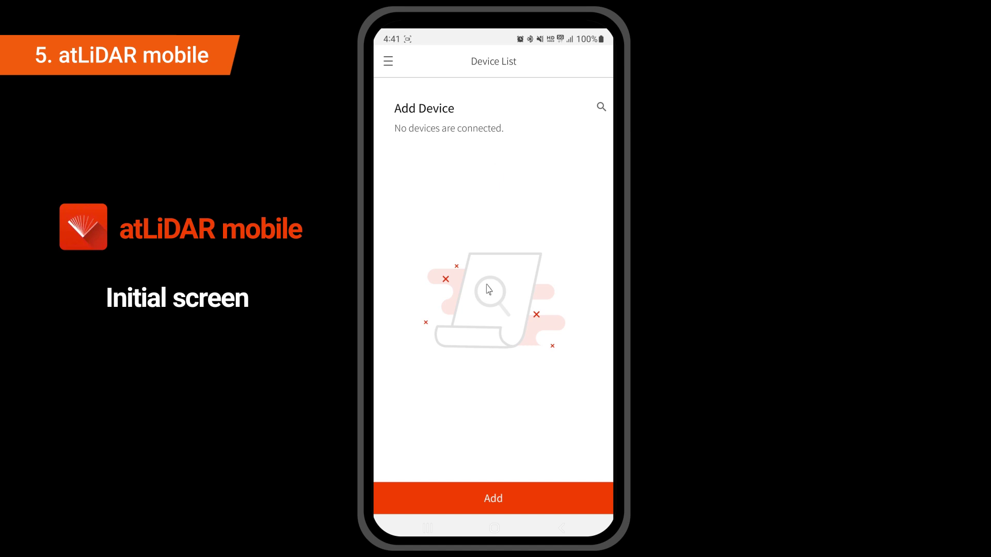
- Turn off the phone's mobile data from quick settings
drag(463, 33, 453, 313)
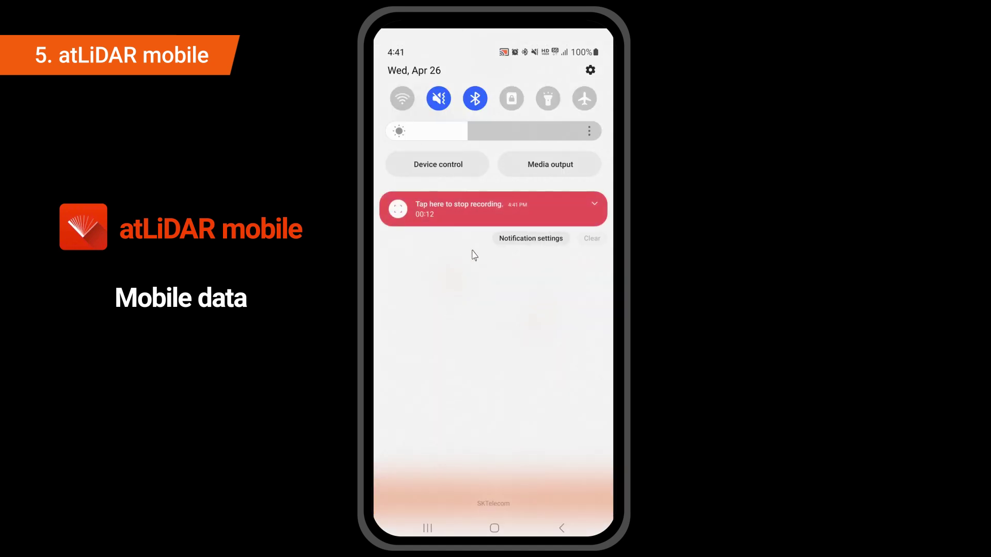
drag(495, 120, 507, 511)
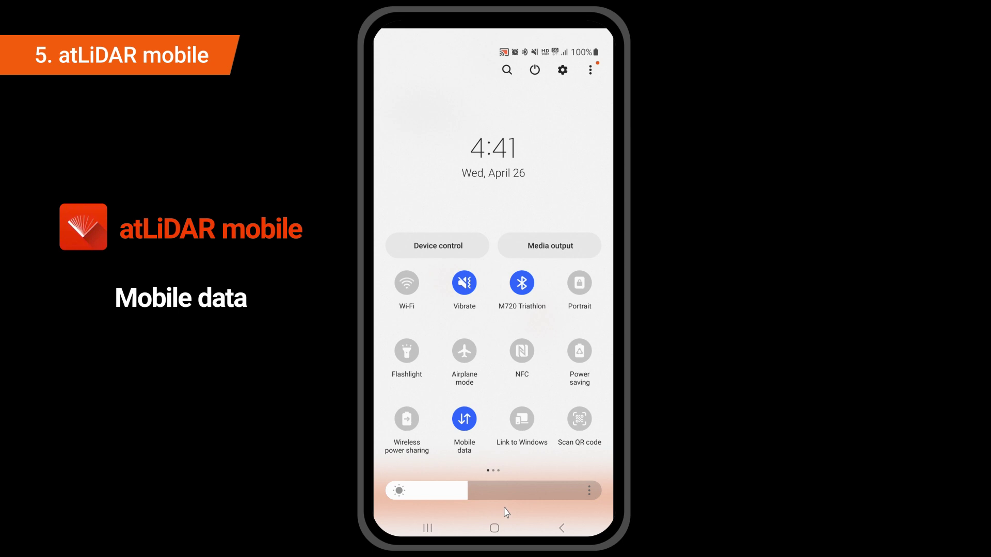
click(465, 421)
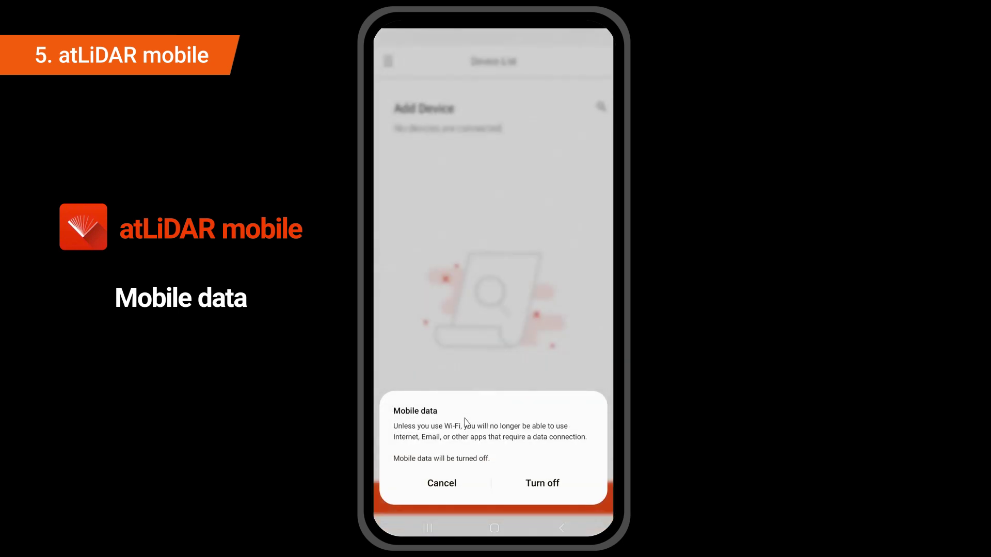
click(547, 487)
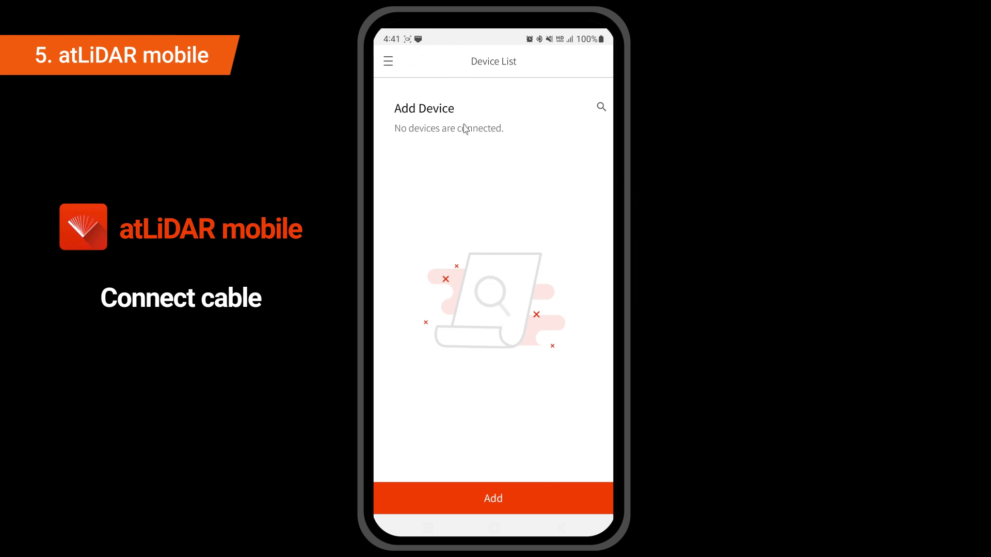
- Open the eth0 Ethernet device configuration and set the connection type to Static IP
drag(464, 128, 471, 321)
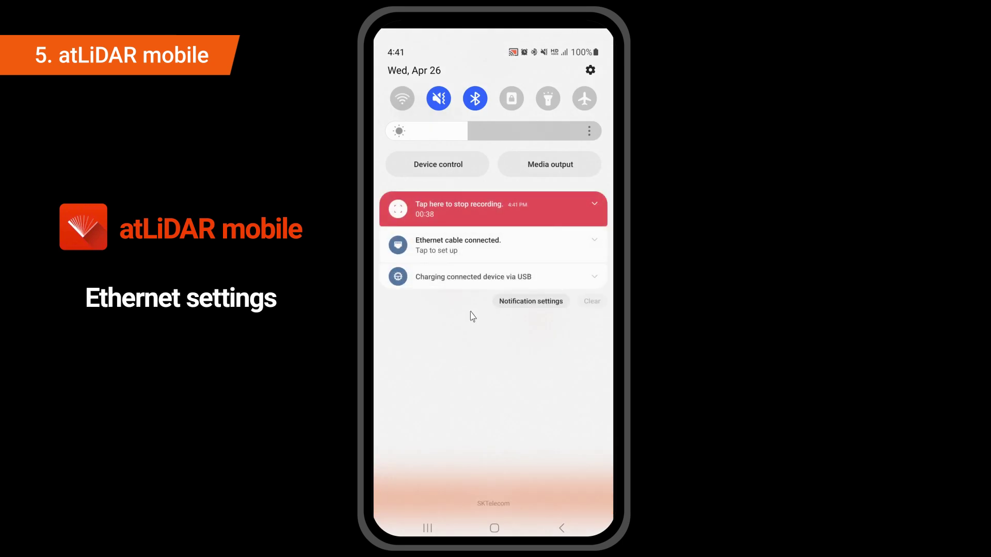
click(486, 253)
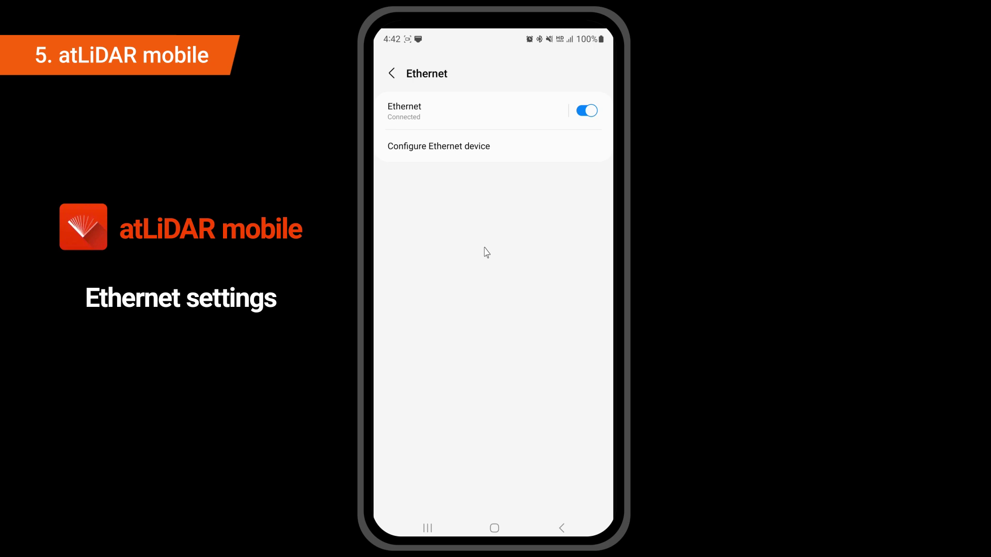
click(488, 153)
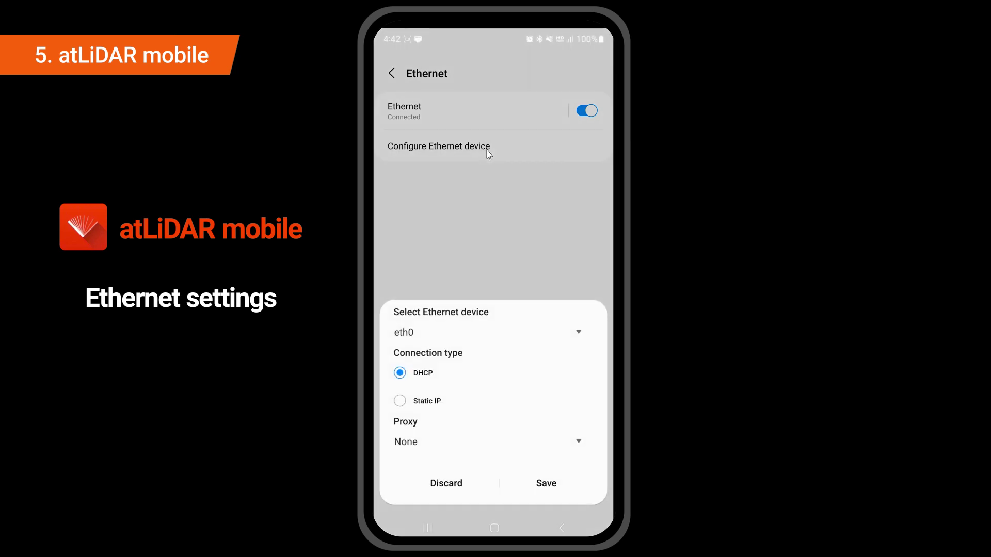
click(448, 337)
click(400, 401)
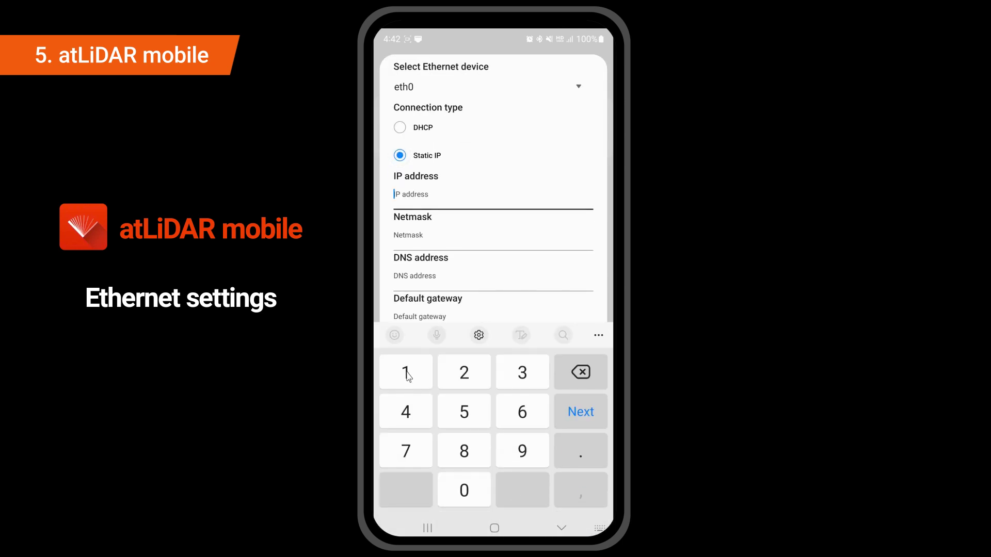
- Enter IP address 192.168.0.100
click(408, 375)
click(510, 440)
click(478, 384)
click(579, 453)
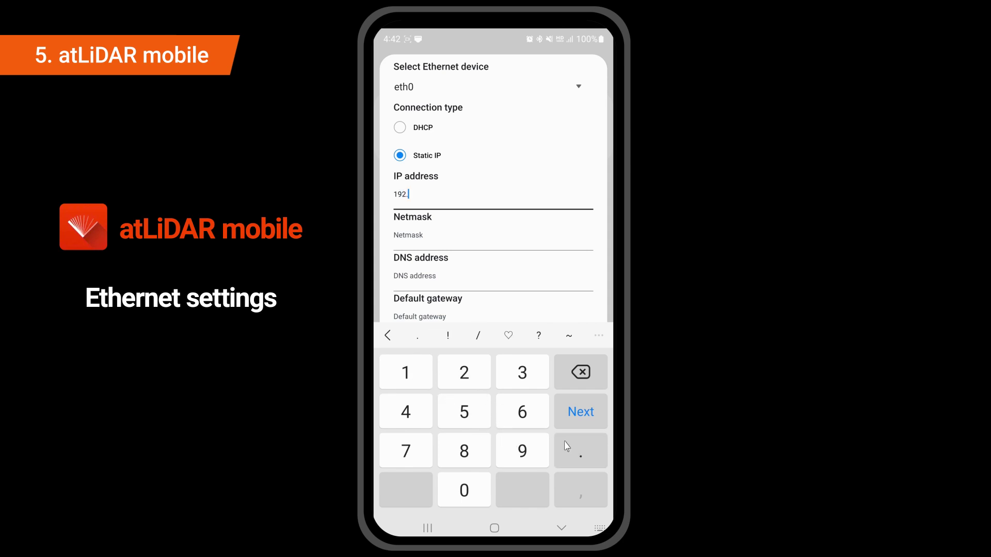
click(420, 382)
click(519, 416)
click(477, 447)
text(.0.100)
- Enter netmask 255.255.255.0, DNS 8.8.8.8 and gateway 192.168.0.2, then save and go back
click(581, 411)
text(255.255.255.0)
click(581, 412)
text(8.8.8.8)
click(580, 412)
text(192.168.0.2)
click(581, 411)
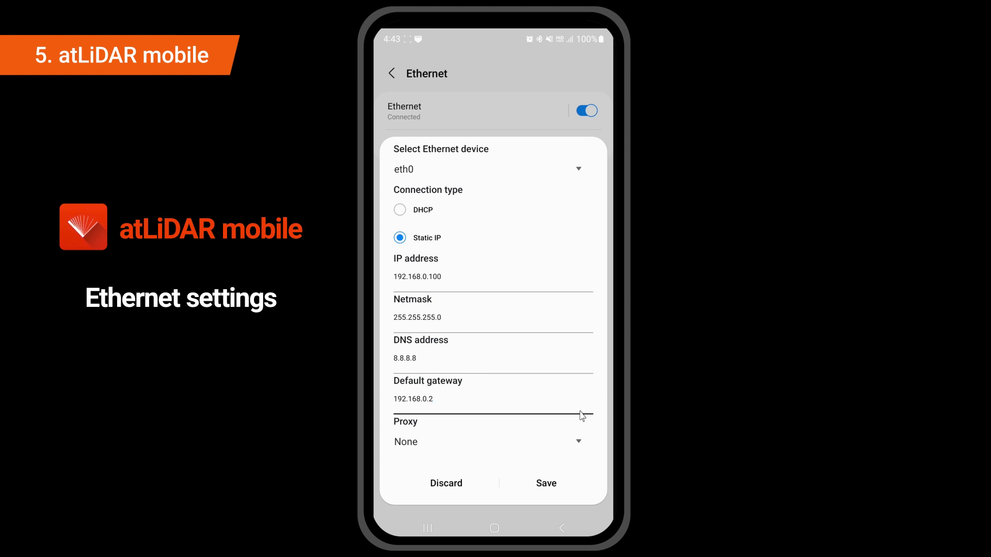
click(554, 482)
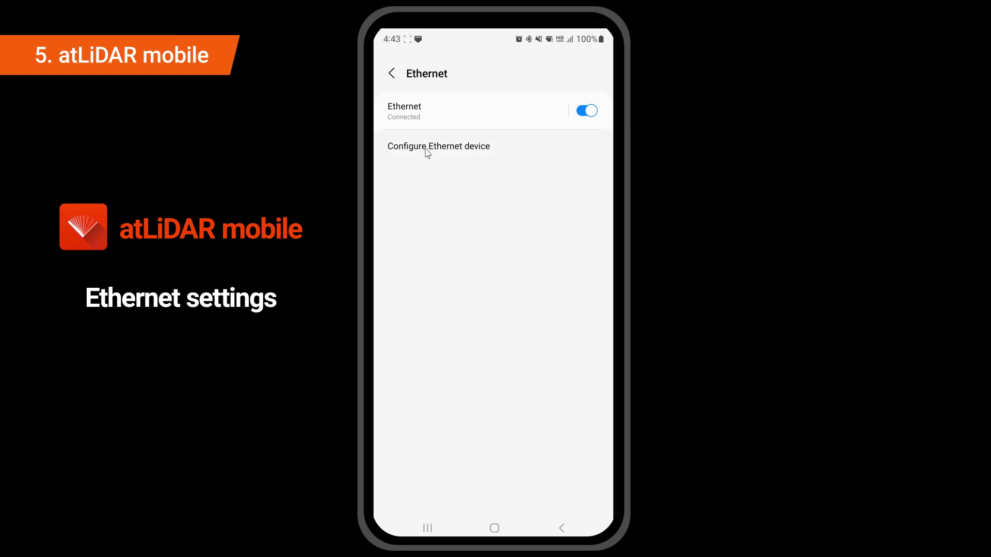
click(393, 78)
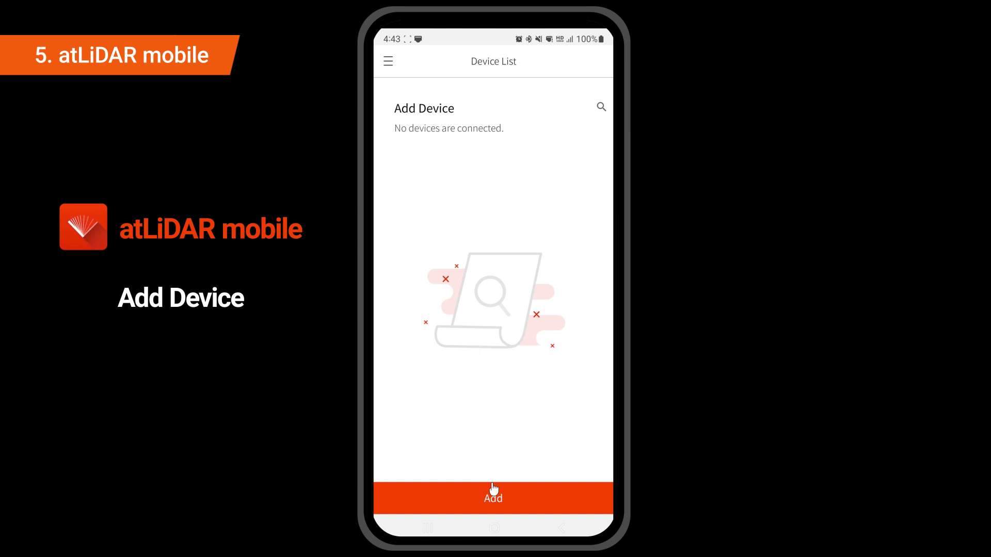
- Pick LSE2 Series as the device type and add it at IP 192.168.0.1, port 8000
click(495, 498)
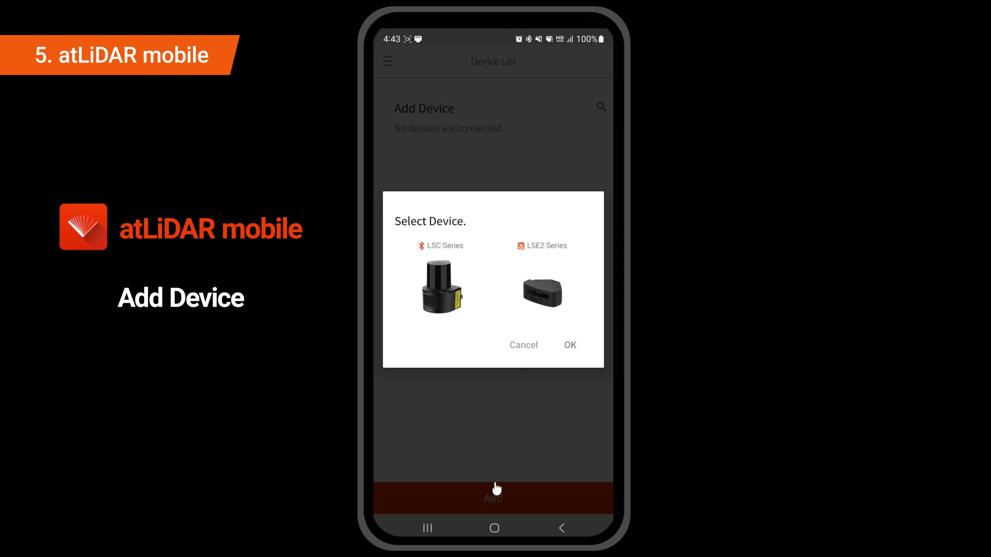
click(540, 295)
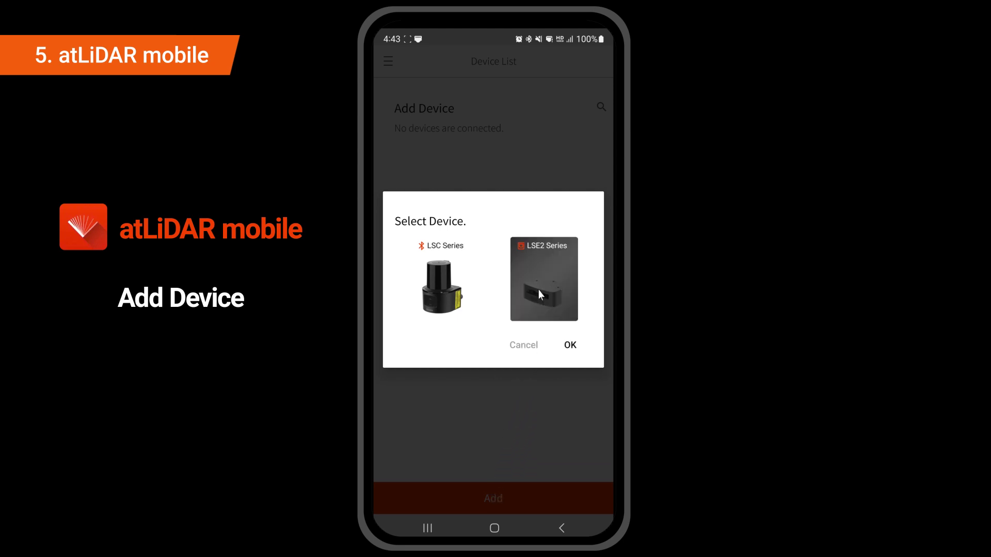
click(570, 346)
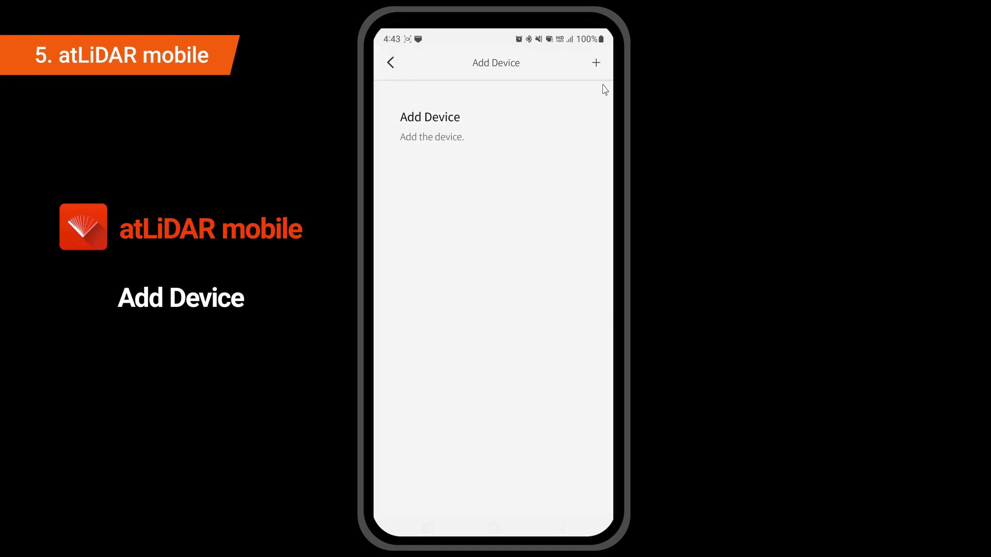
click(595, 63)
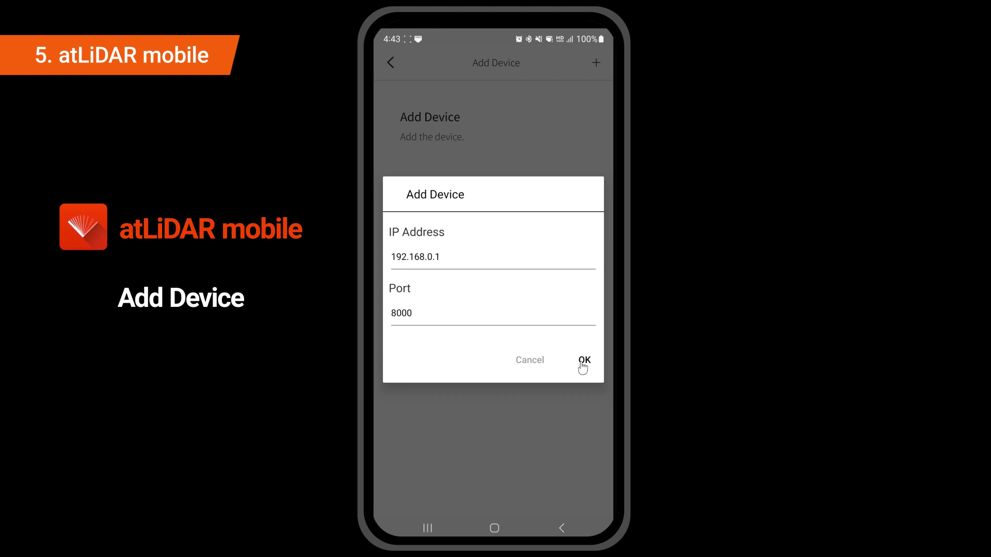
click(584, 361)
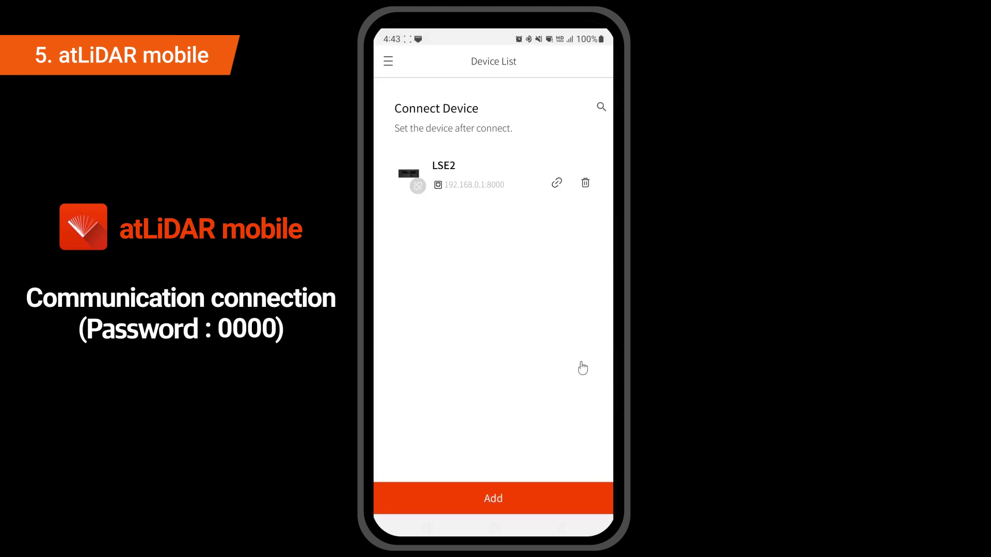
- Connect to the LSE2 at 192.168.0.1:8000 with its device password, then return to the Device List
click(556, 182)
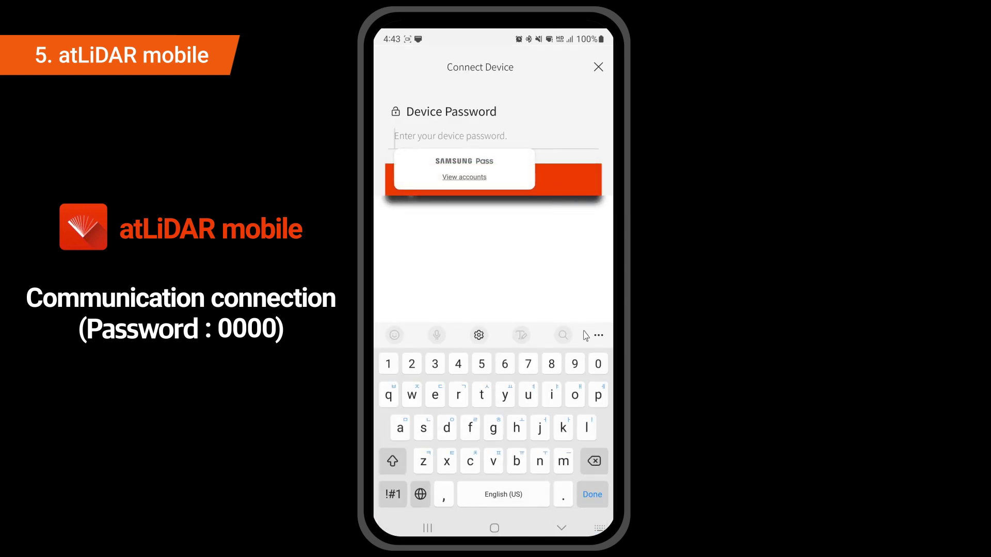
click(599, 364)
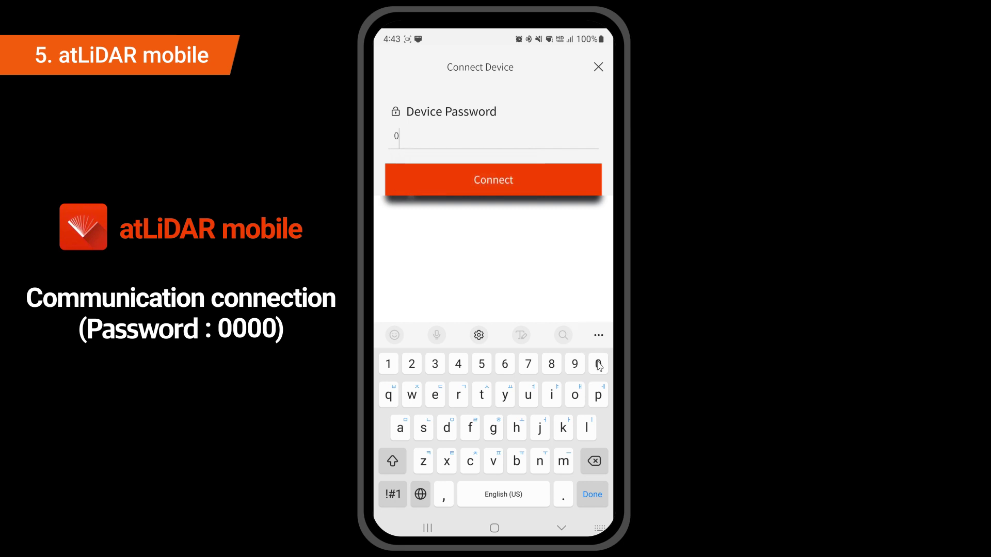
click(598, 364)
click(598, 364)
click(599, 364)
click(496, 184)
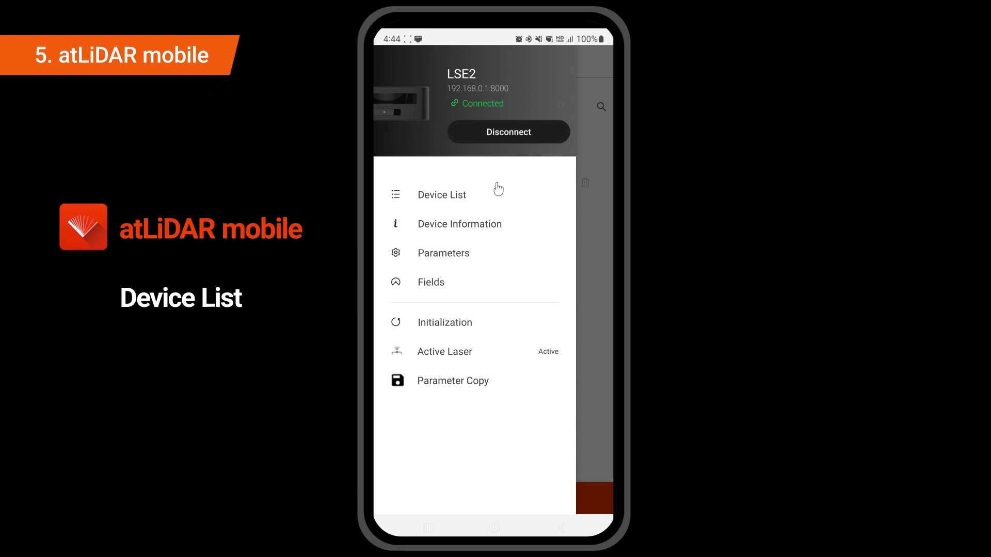
click(461, 195)
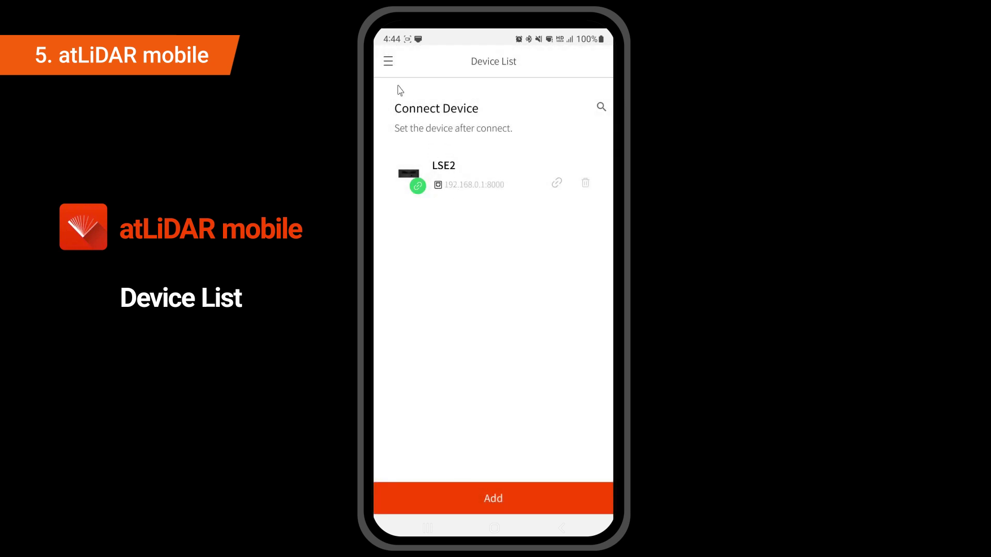
- Show the LSE2's Device Information: model LSE2-A5R2-ET, firmware 3.75, 25Hz scan, 0.25° resolution
click(387, 63)
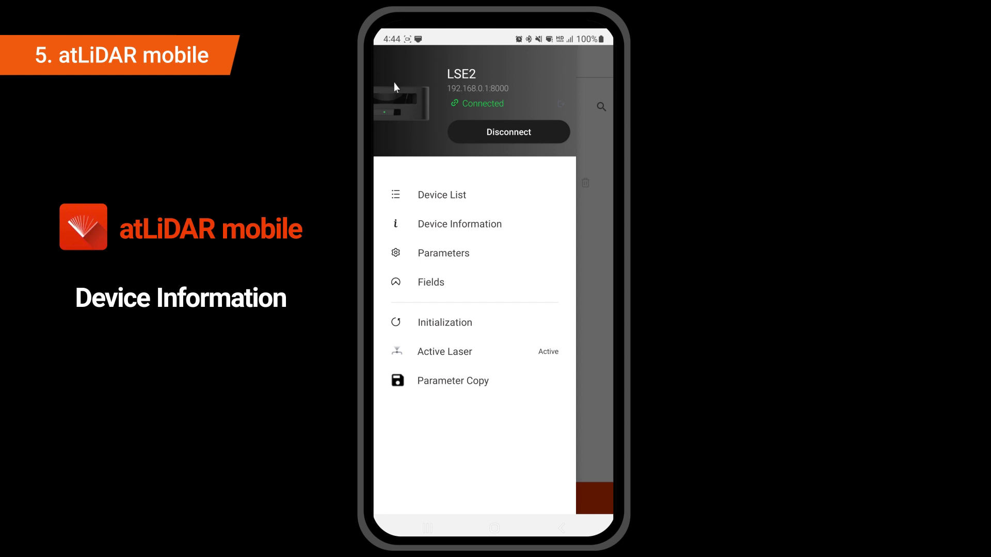
click(468, 226)
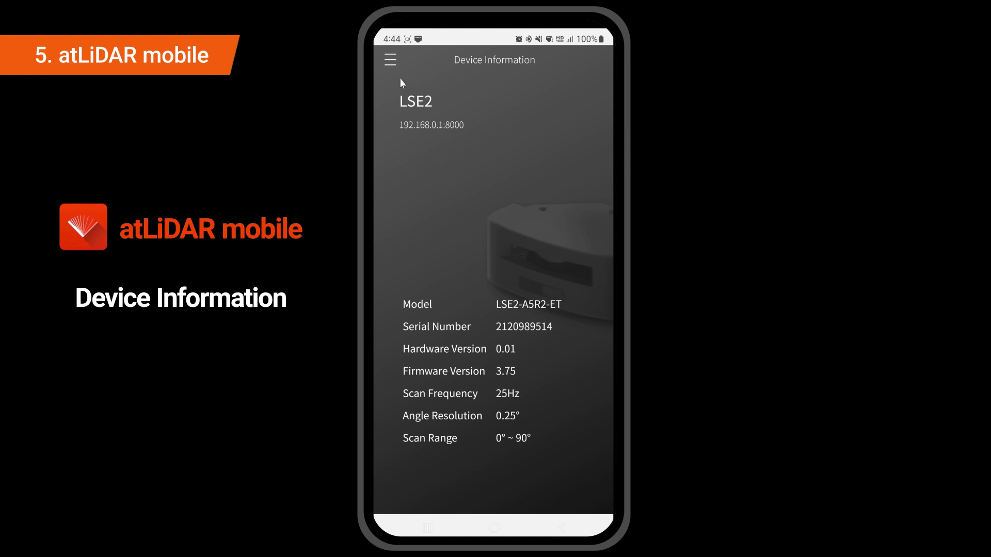
click(391, 60)
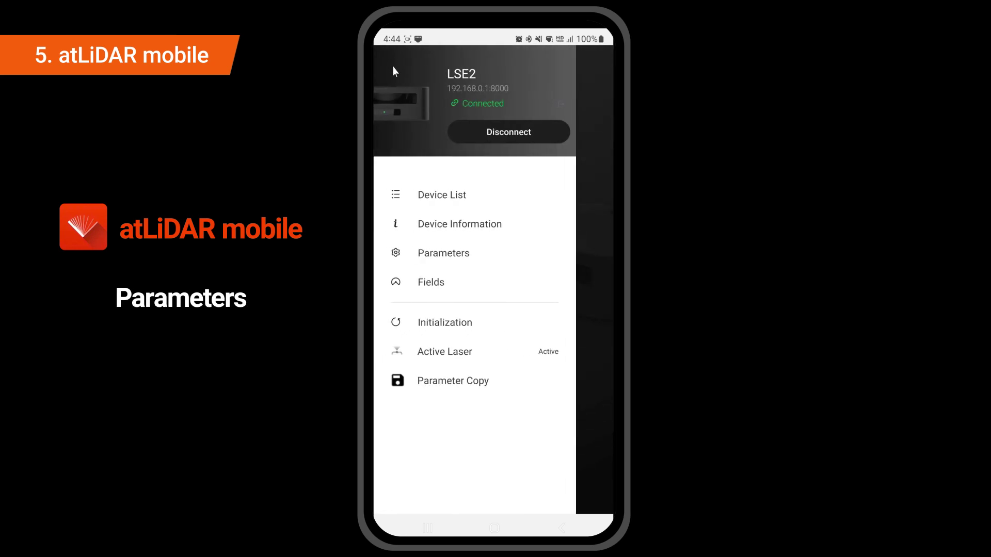
- Review the Output, Filter and Device Setting parameter pages: outputs N.O., Fog 3, Particle 5
click(454, 254)
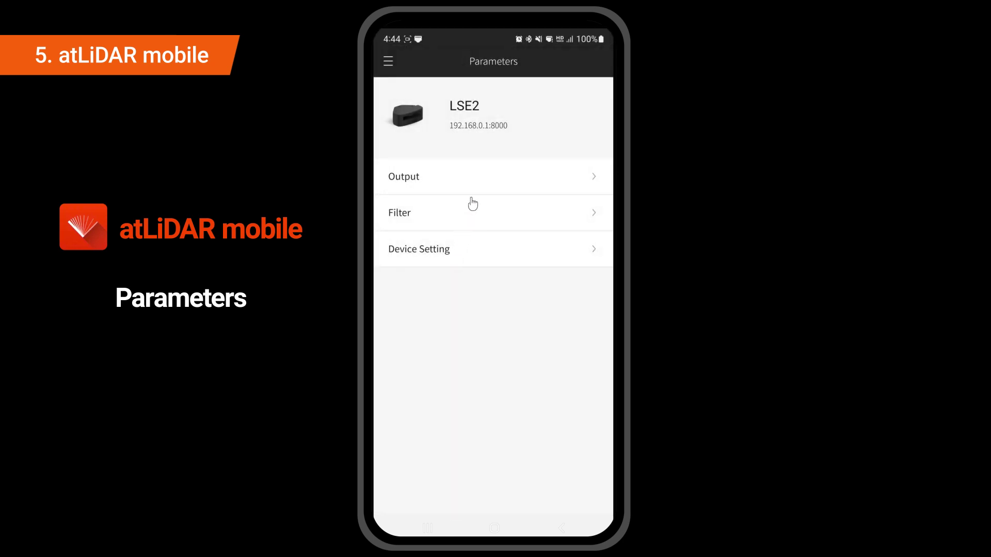
click(478, 177)
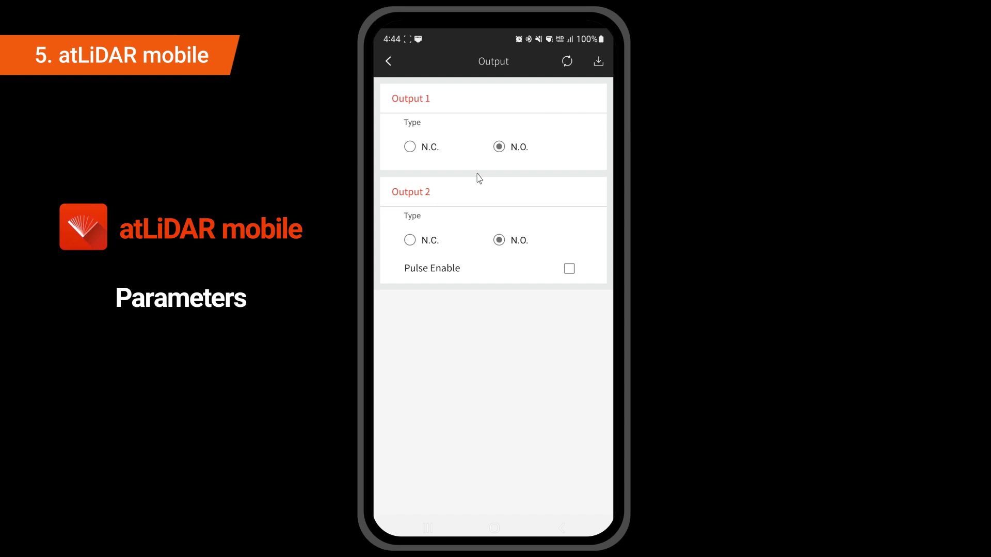
click(389, 61)
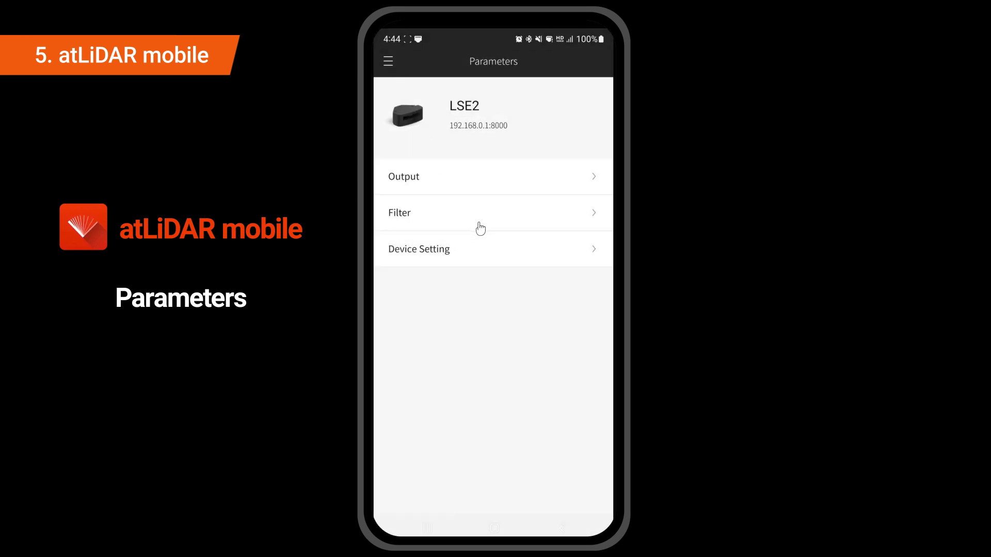
click(479, 217)
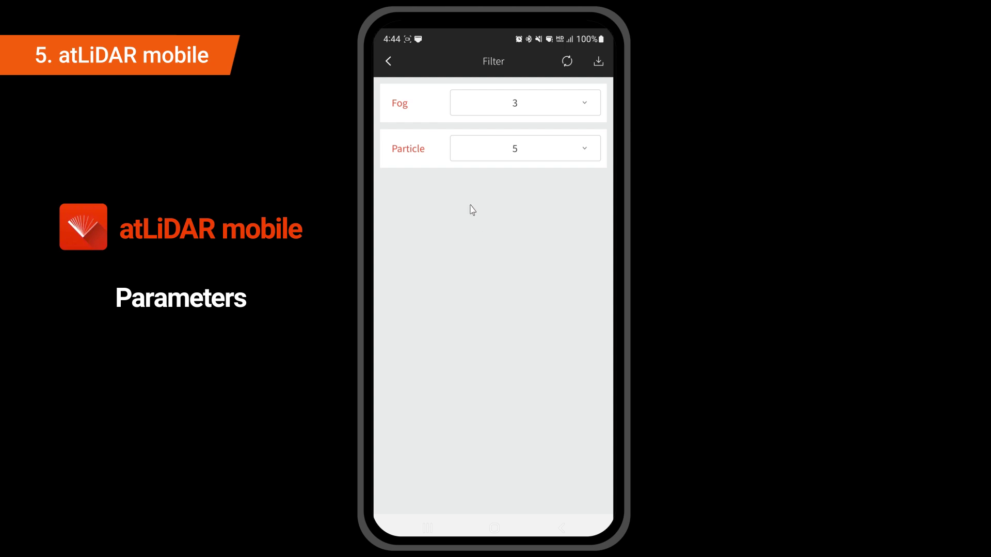
click(389, 63)
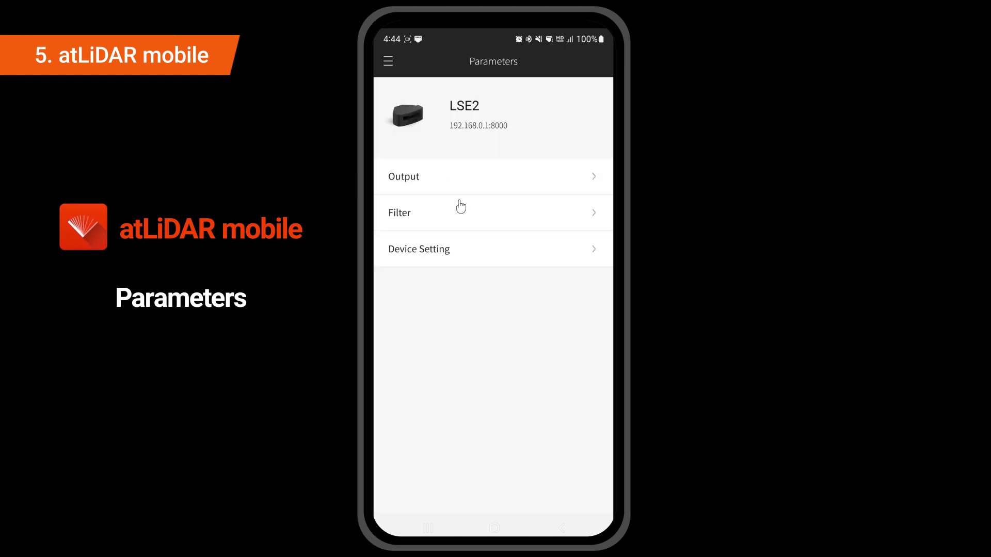
click(489, 257)
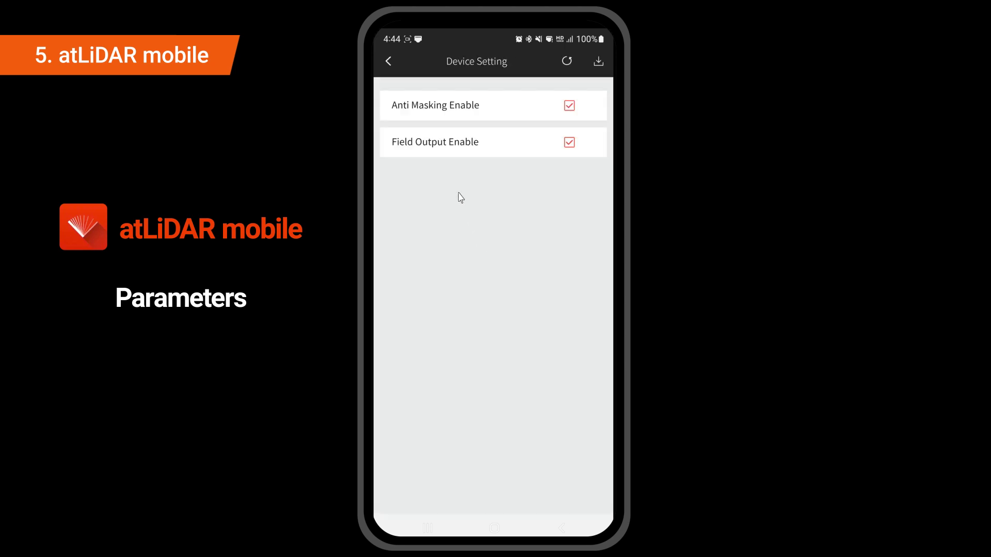
click(390, 62)
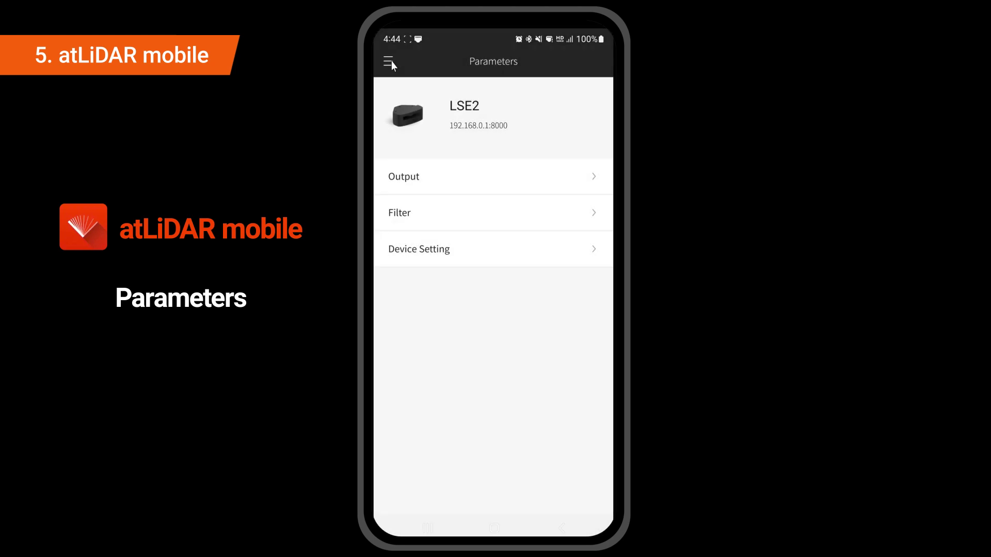
click(391, 62)
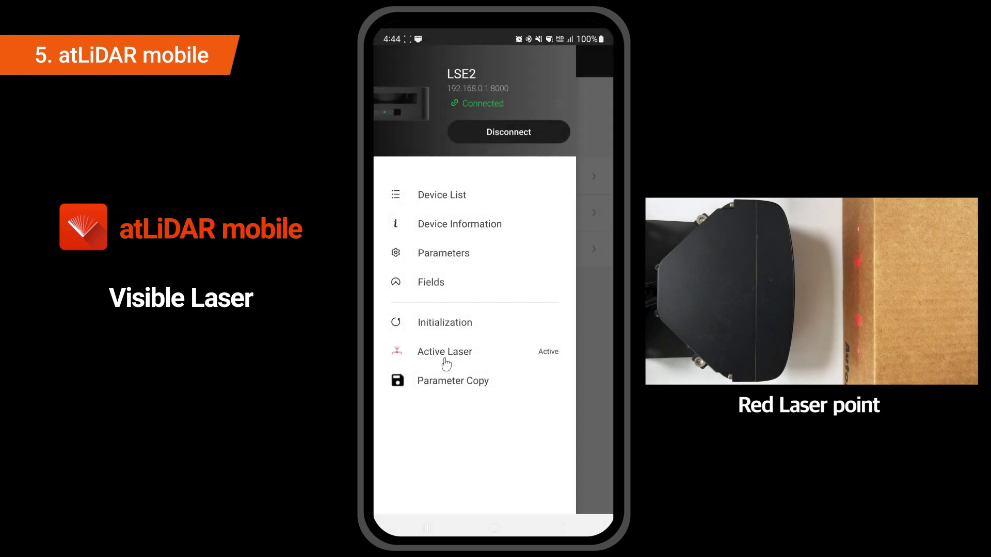
- Turn off the LSE2's red visible laser and show the Fields page with Top and Right positions
click(447, 361)
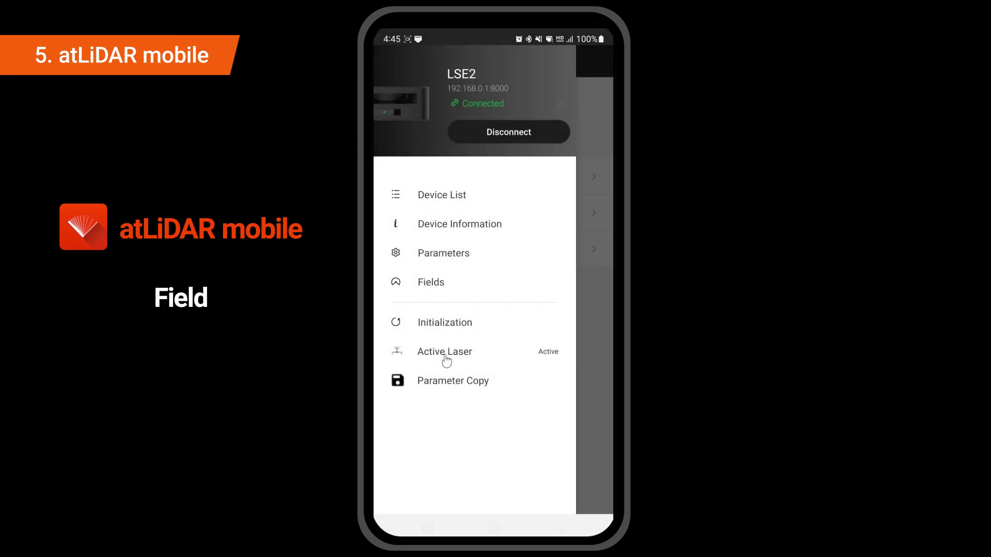
click(438, 283)
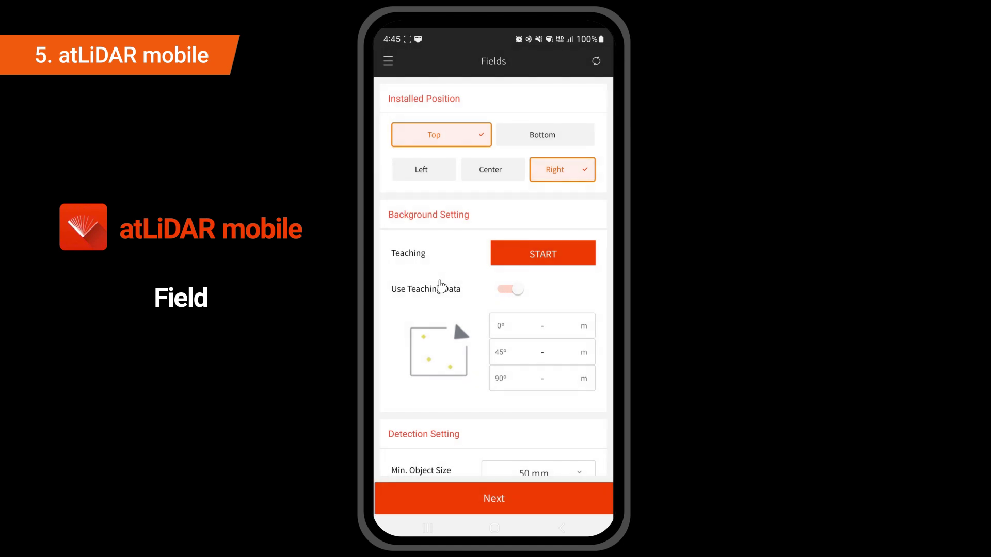